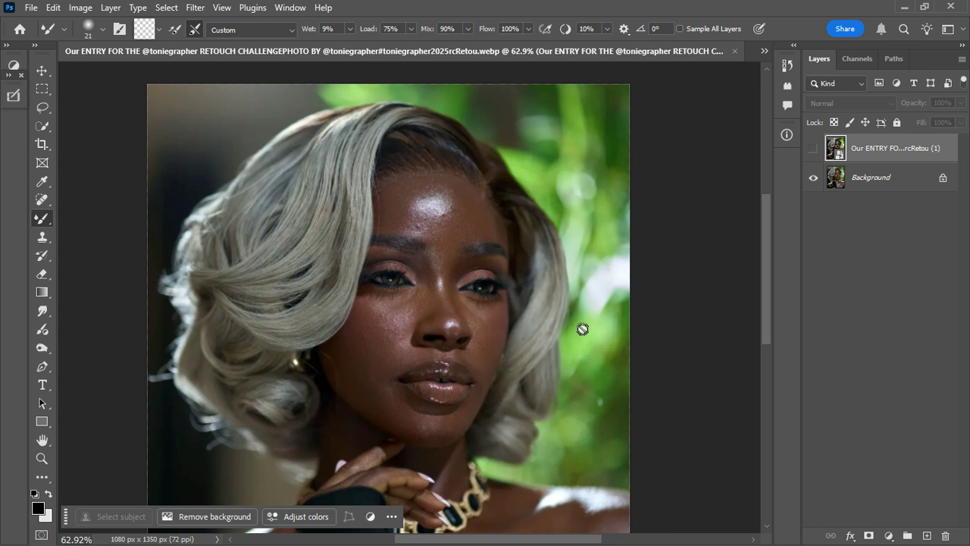
Step: Examine the unretouched portrait's skin, face and hair in close-up and as a whole image
scroll(515, 296, down, 1)
scroll(516, 303, up, 2)
scroll(515, 301, up, 1)
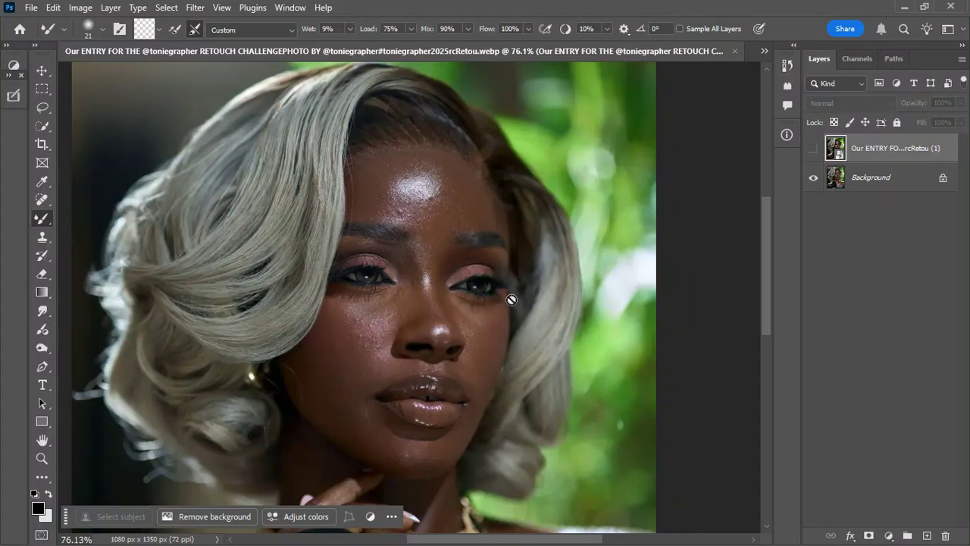
scroll(483, 261, down, 1)
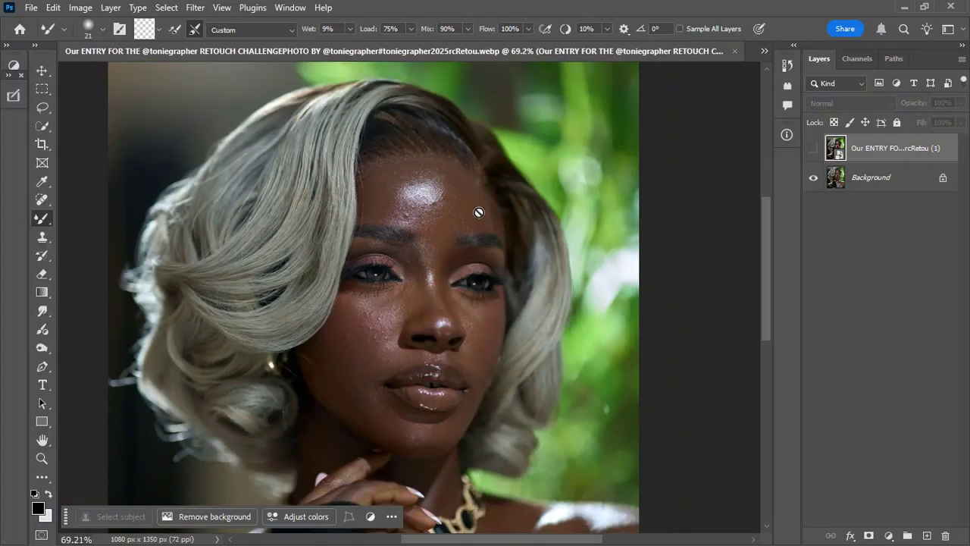
scroll(478, 204, down, 1)
scroll(480, 202, down, 1)
scroll(485, 152, down, 1)
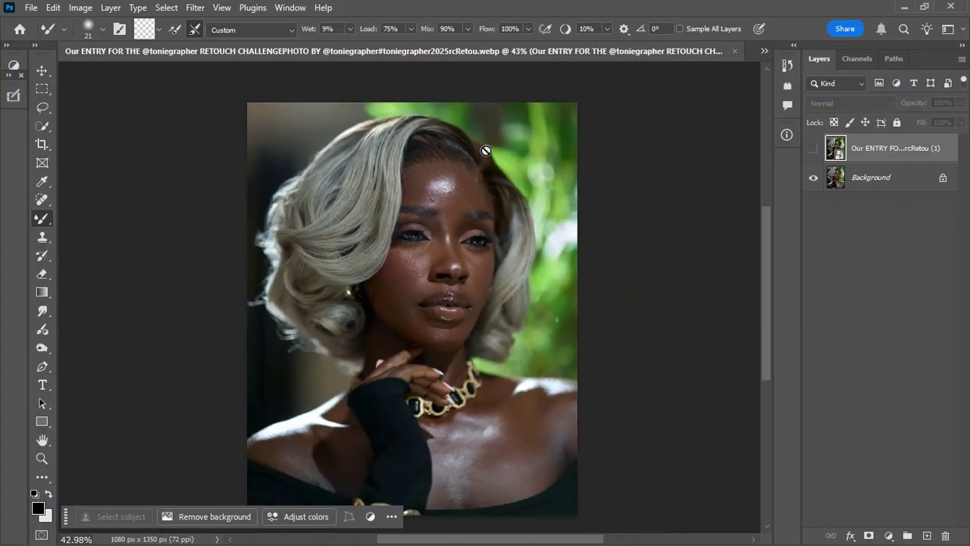
scroll(457, 220, down, 1)
scroll(460, 288, up, 1)
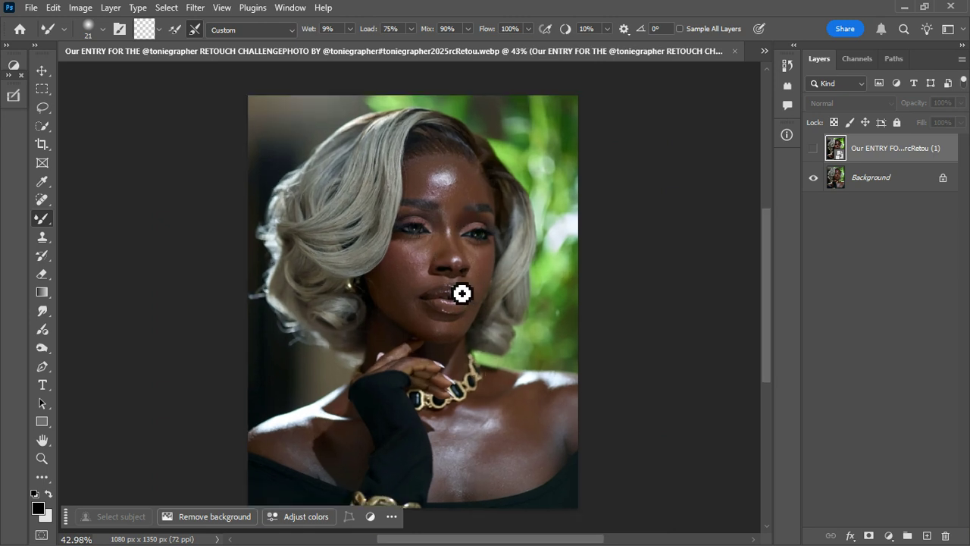
scroll(459, 256, up, 1)
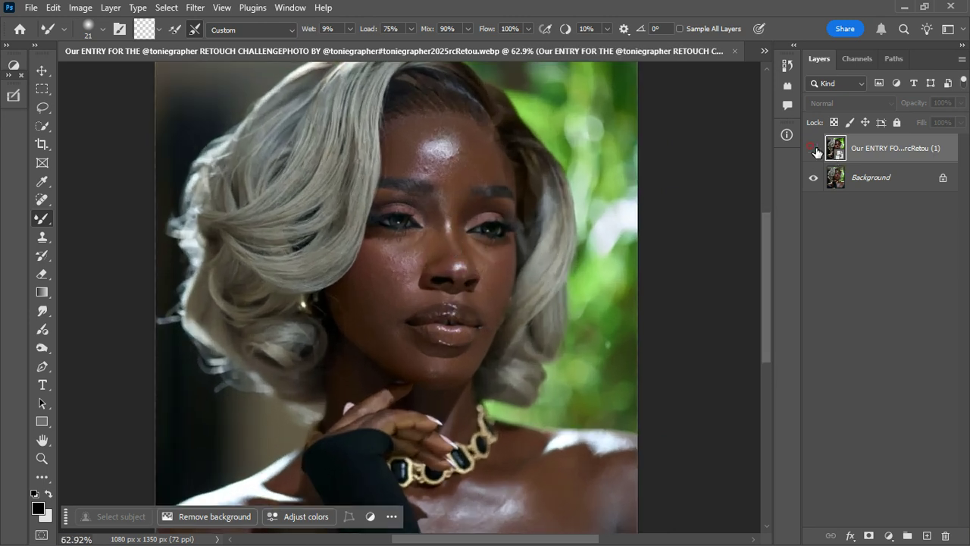
Step: Show the retouched layer above the Background and compare it with the original by switching its visibility
click(814, 149)
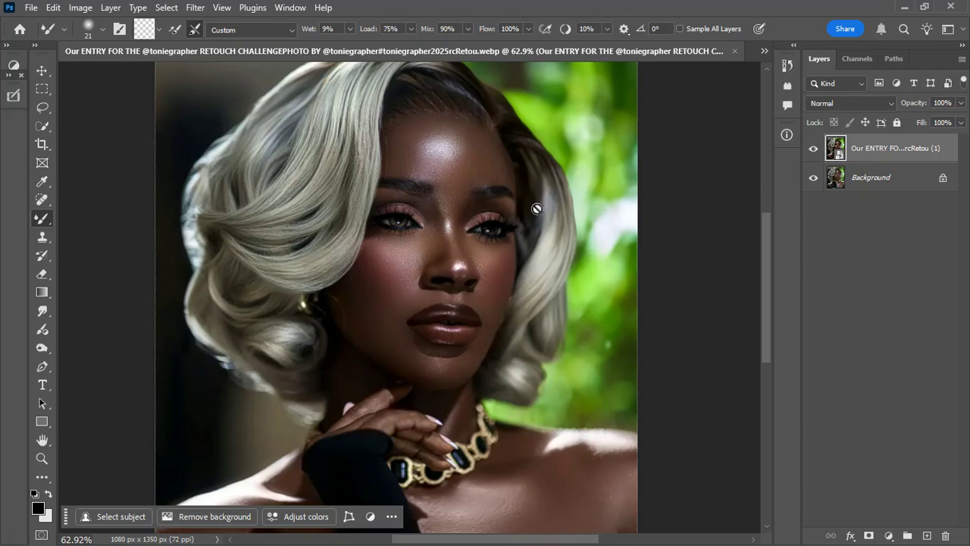
scroll(539, 203, left, 2)
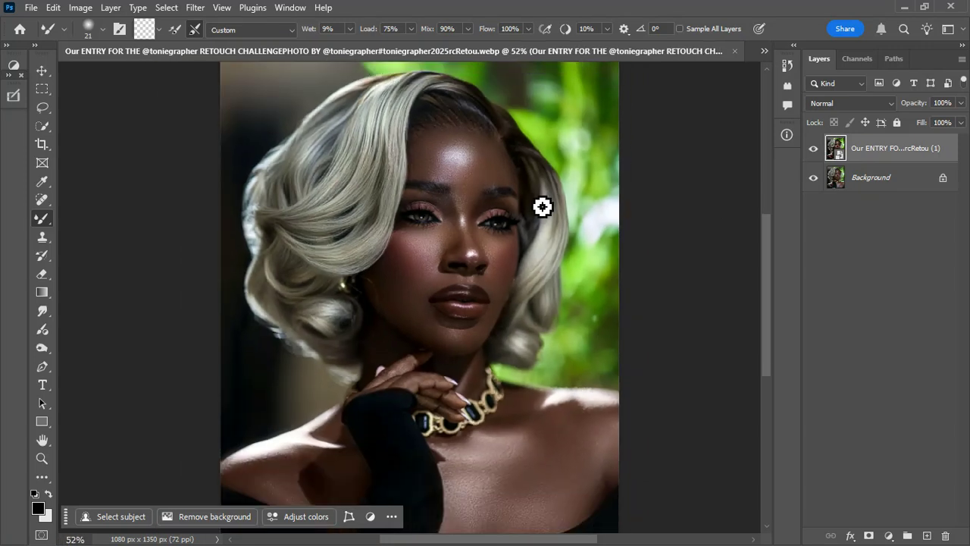
scroll(507, 249, right, 2)
scroll(508, 249, up, 1)
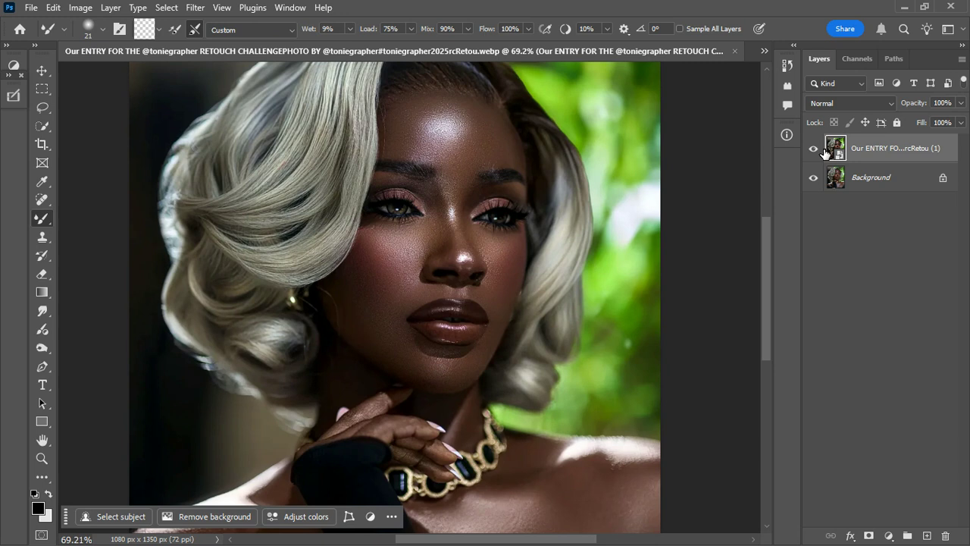
click(816, 149)
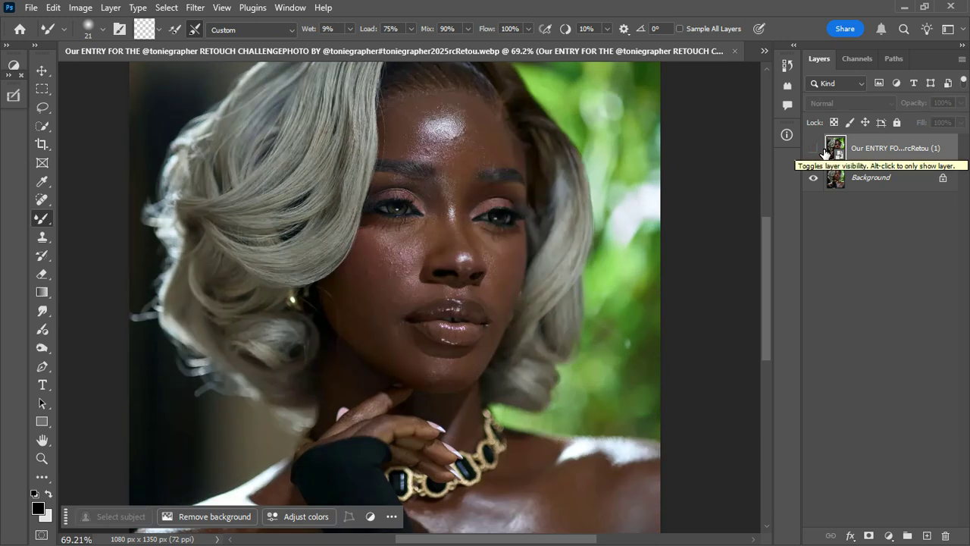
click(823, 149)
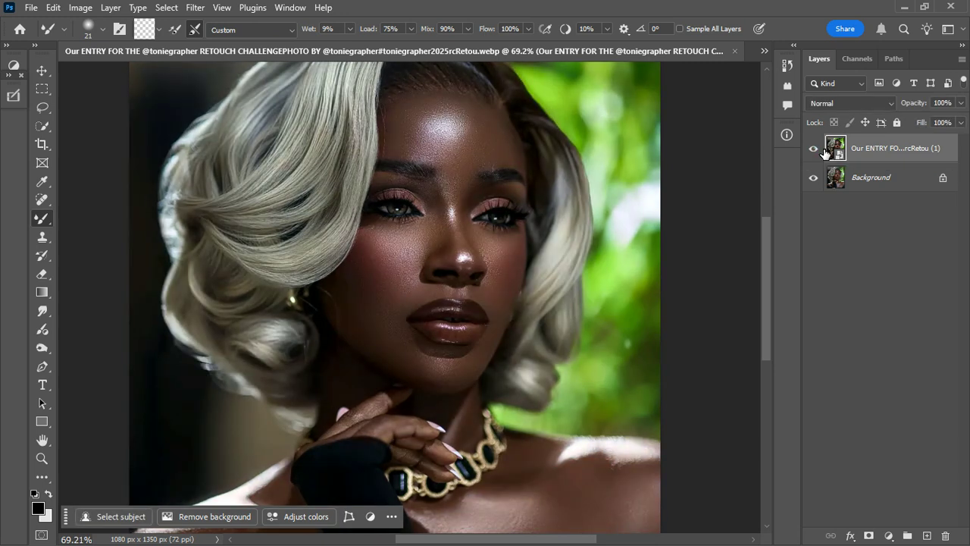
click(824, 149)
click(824, 149)
scroll(649, 218, down, 2)
scroll(630, 214, down, 1)
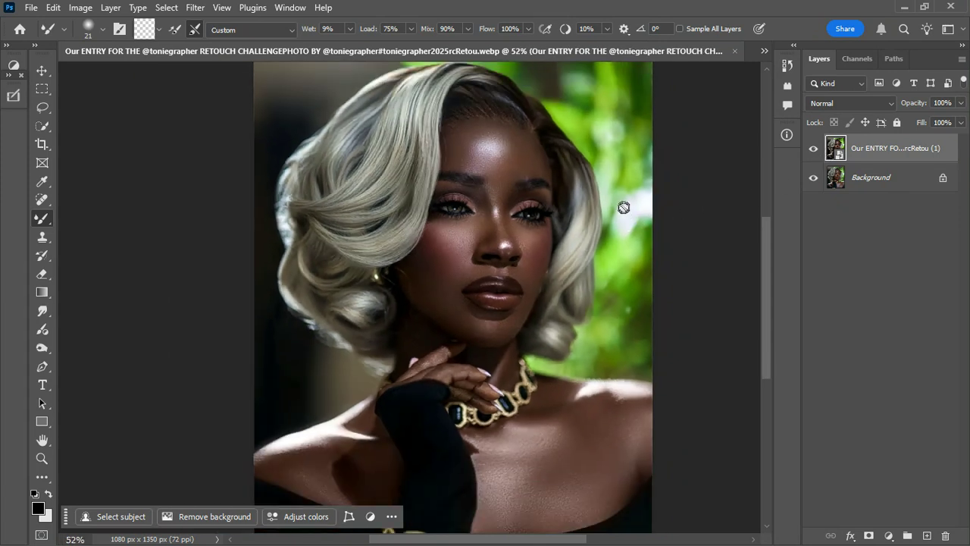
scroll(625, 209, down, 2)
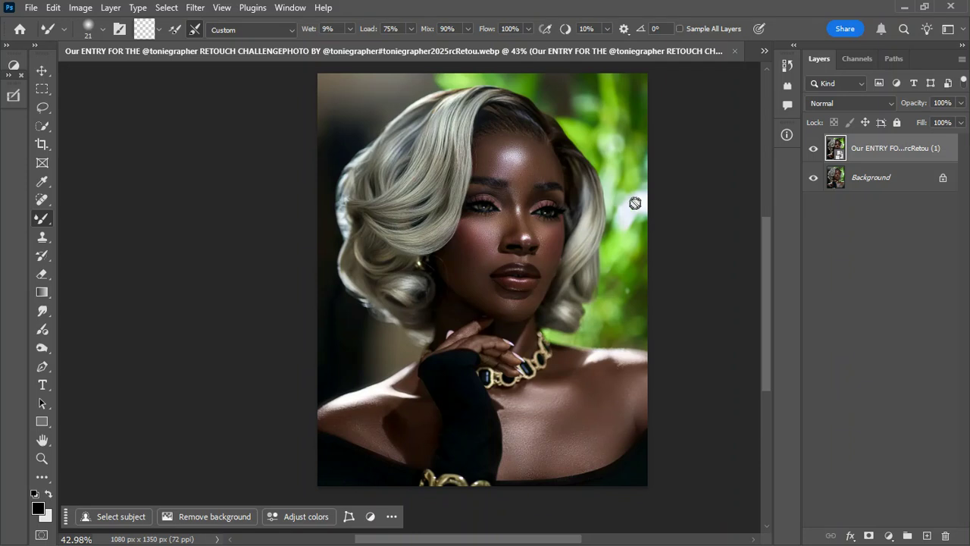
scroll(426, 208, down, 2)
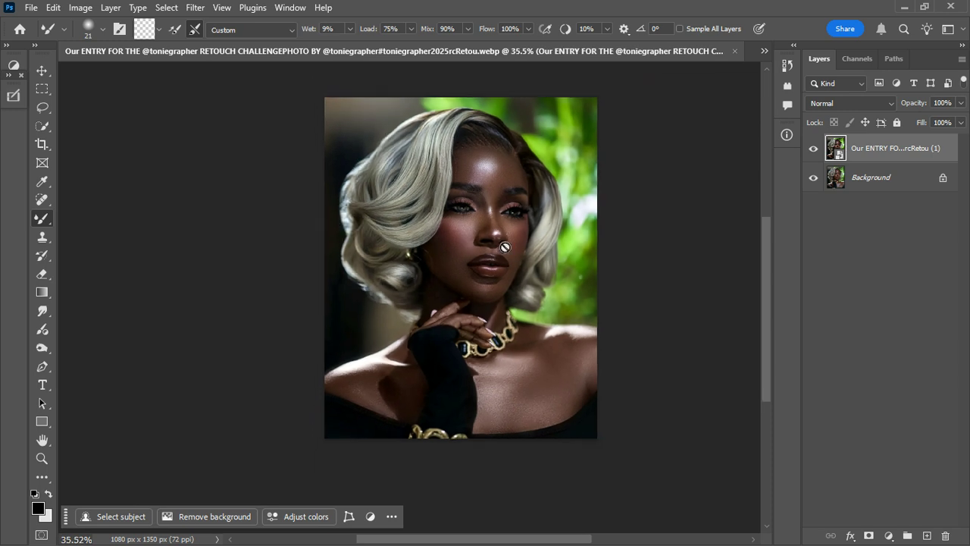
scroll(557, 221, up, 2)
scroll(558, 222, up, 1)
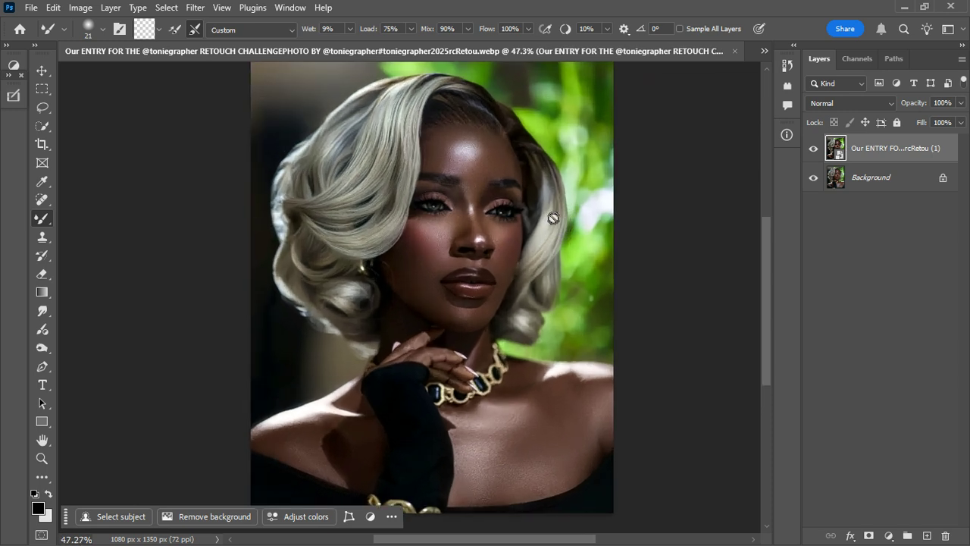
scroll(561, 222, down, 1)
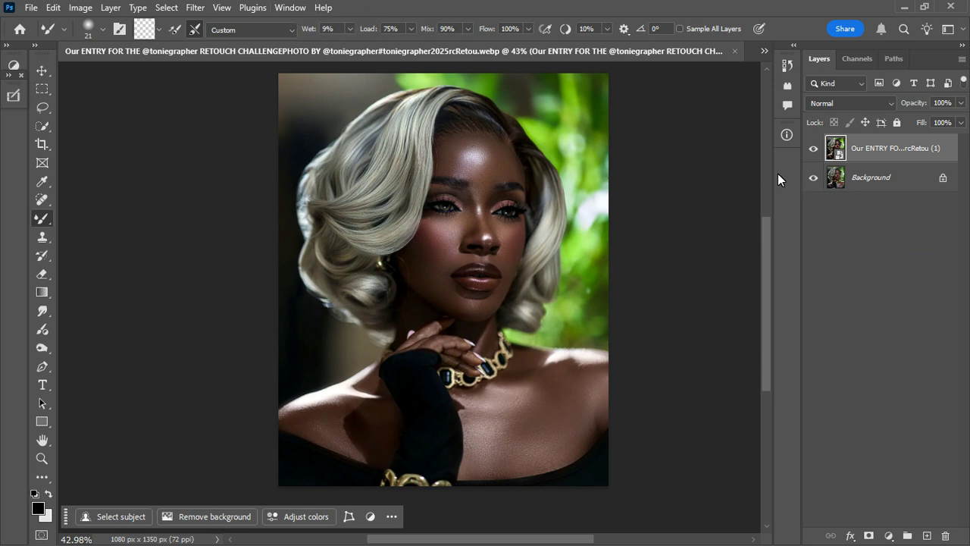
Step: Show the Actions list and dock it in the collapsed strip beside the layers, leaving it expanded
click(291, 10)
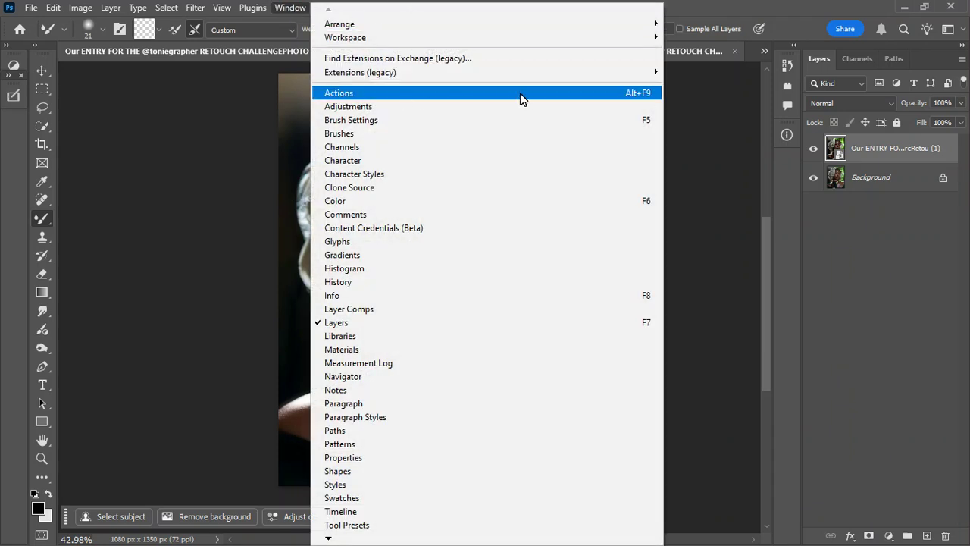
click(482, 91)
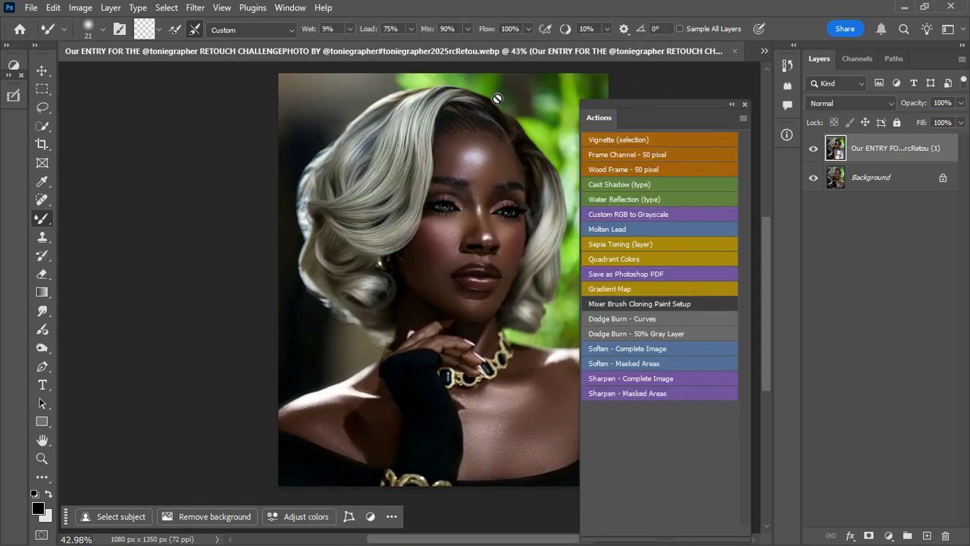
drag(654, 103, 782, 157)
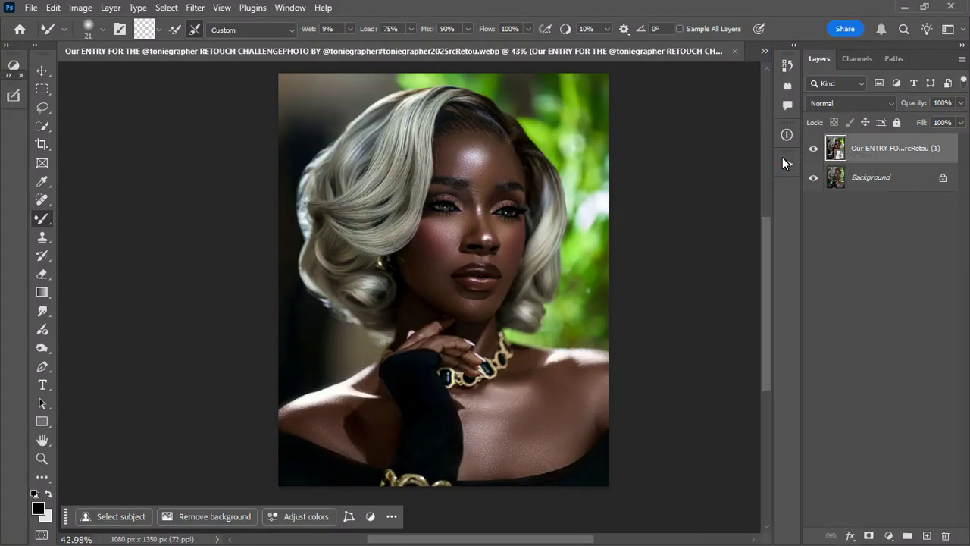
click(789, 161)
click(789, 161)
click(788, 161)
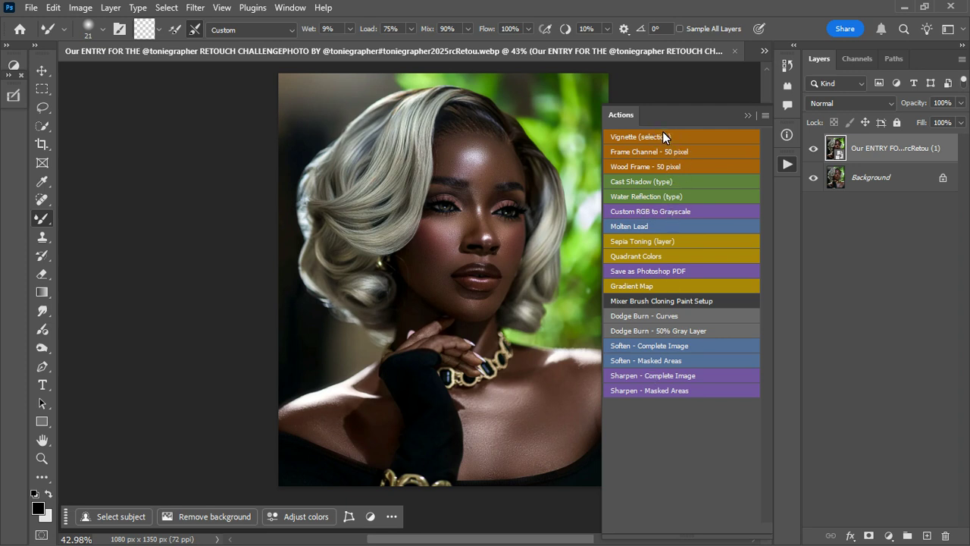
click(766, 115)
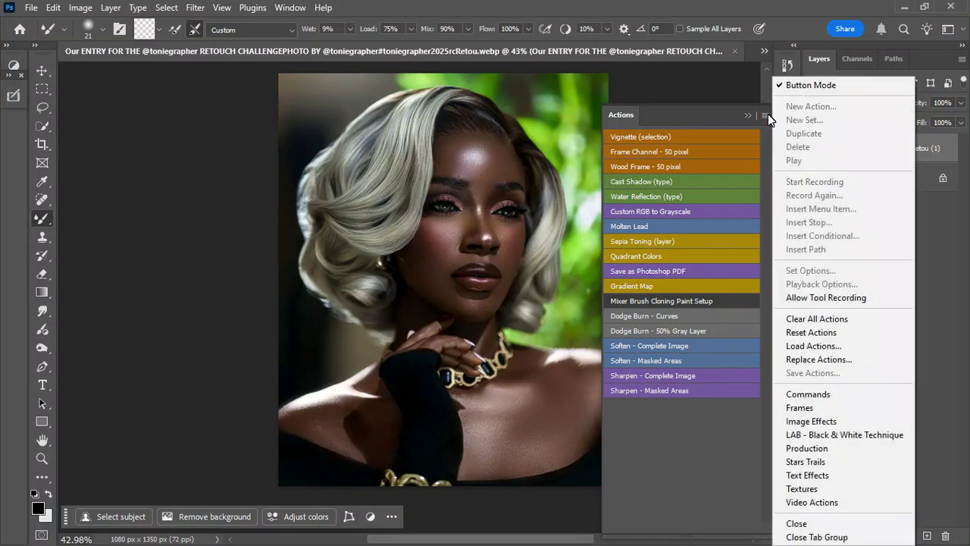
click(811, 333)
key(Return)
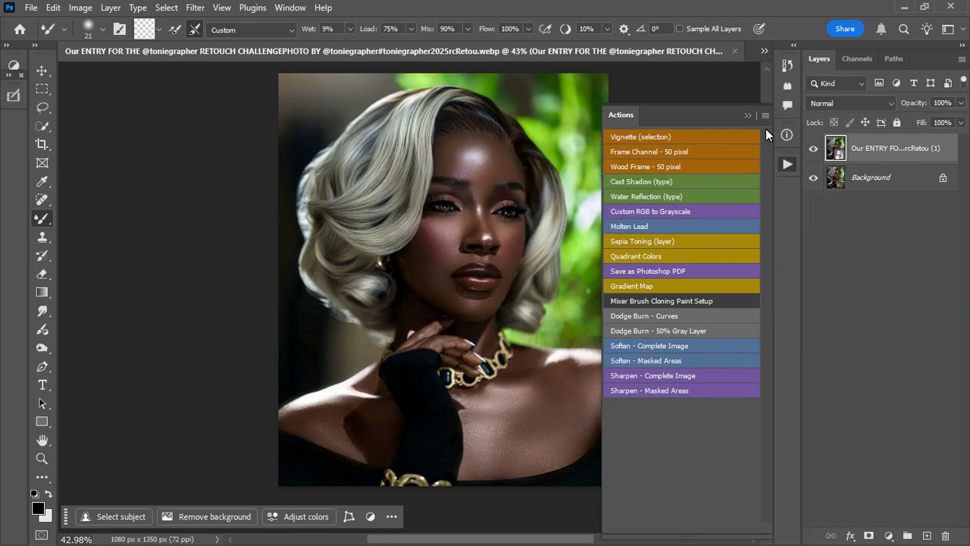
click(766, 118)
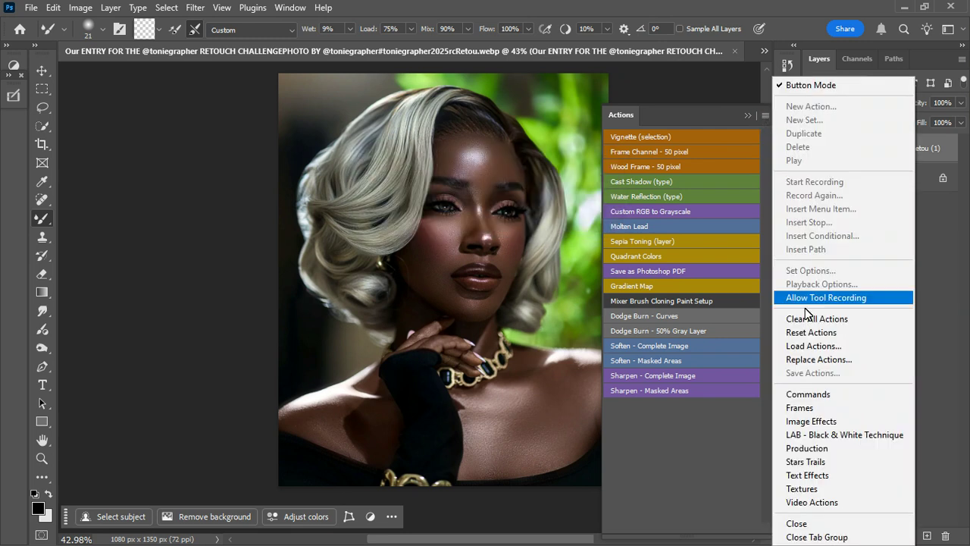
click(816, 345)
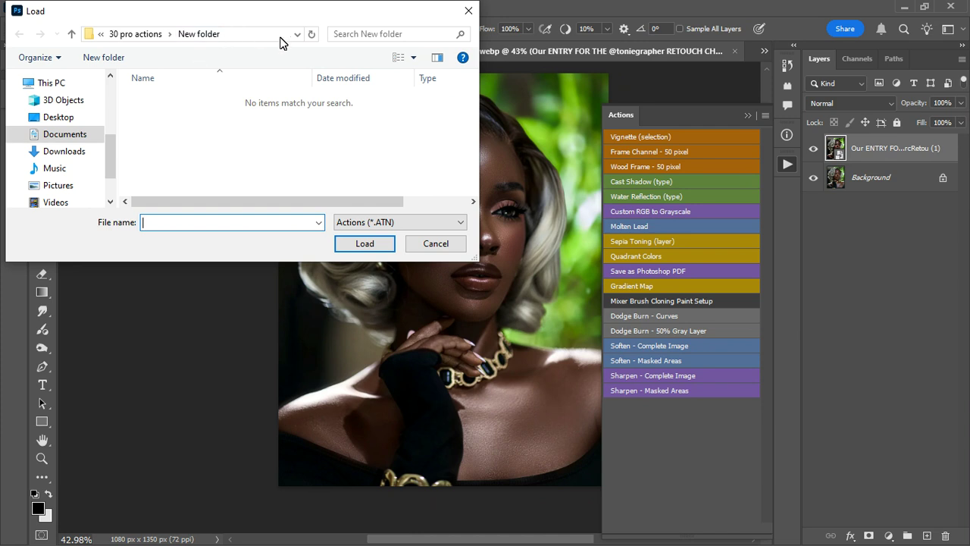
click(297, 35)
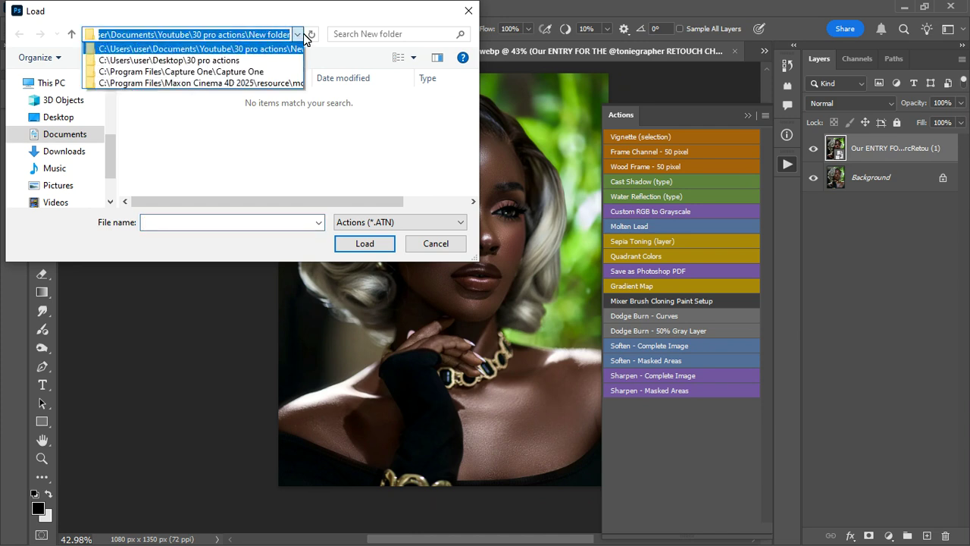
click(306, 37)
click(298, 37)
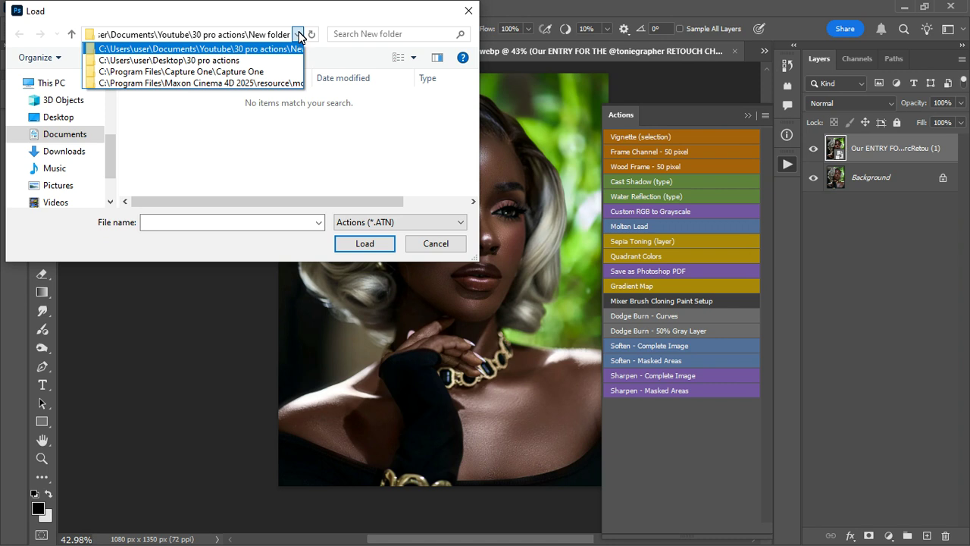
key(Escape)
key(Escape)
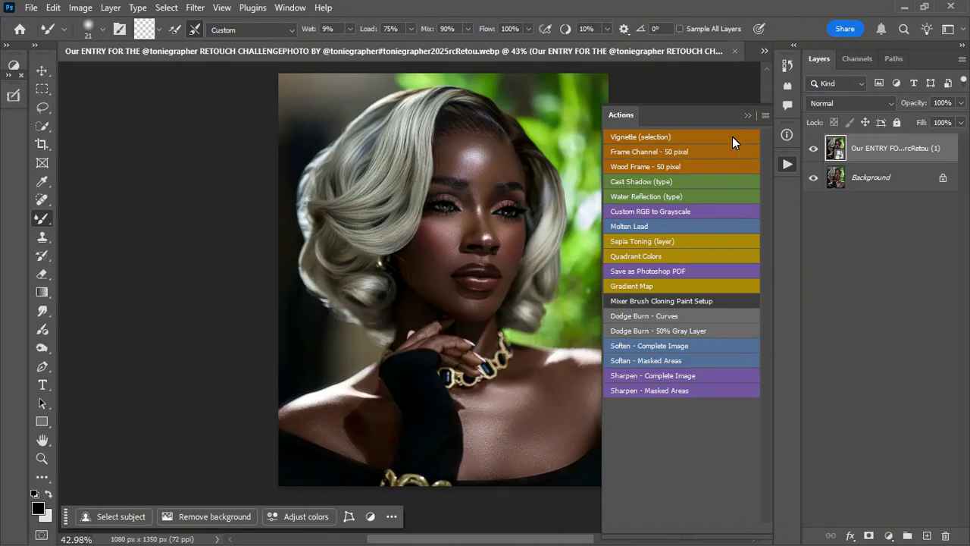
click(765, 116)
click(765, 117)
click(786, 165)
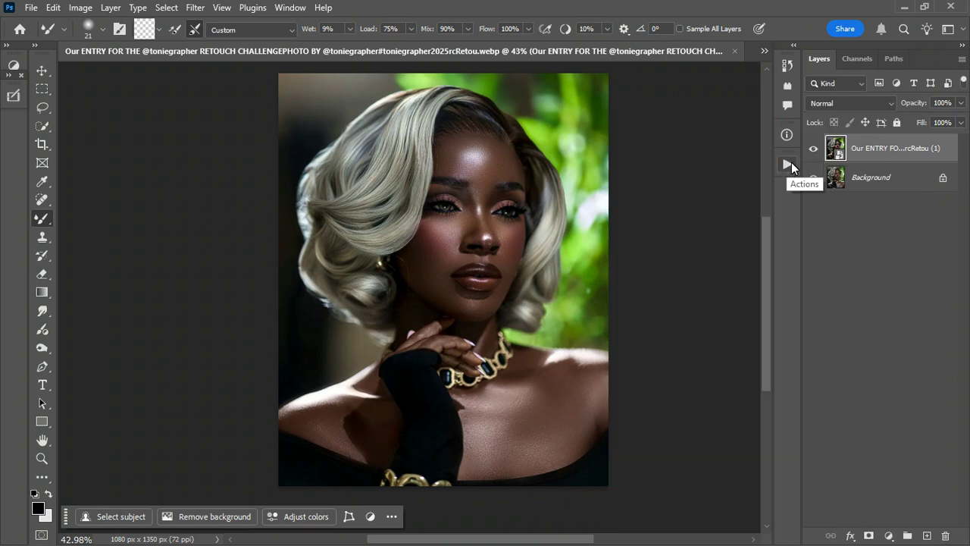
Step: Reopen the Actions list and reset it to the default actions, replacing the current ones
click(289, 7)
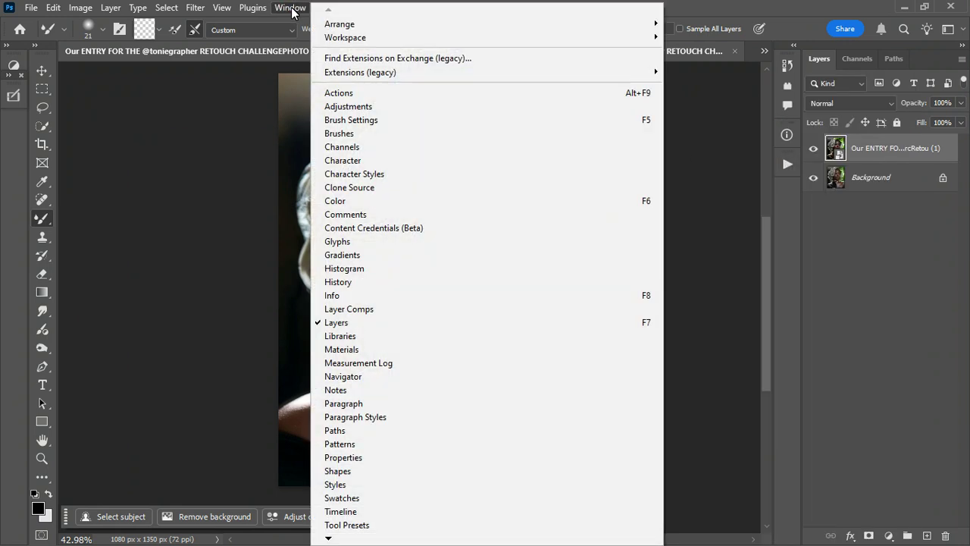
click(380, 95)
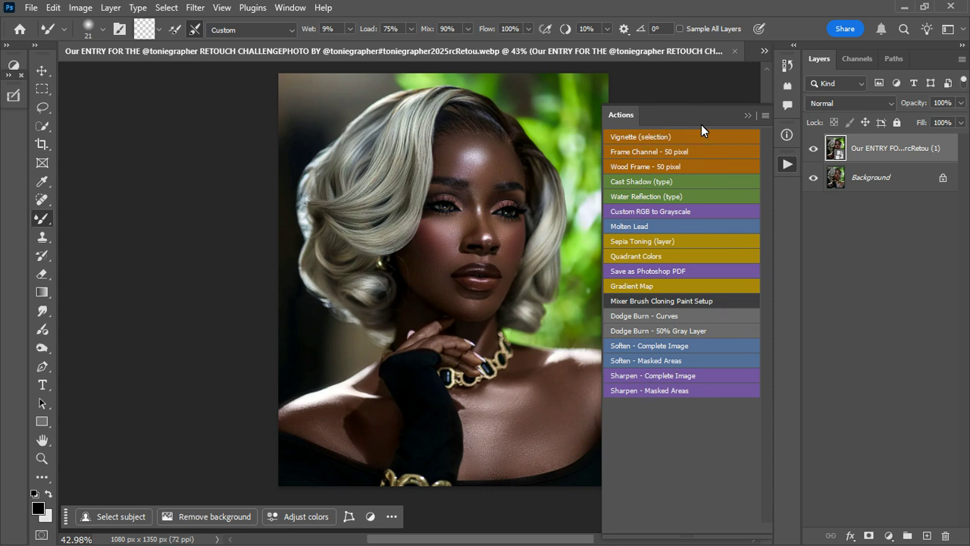
click(765, 116)
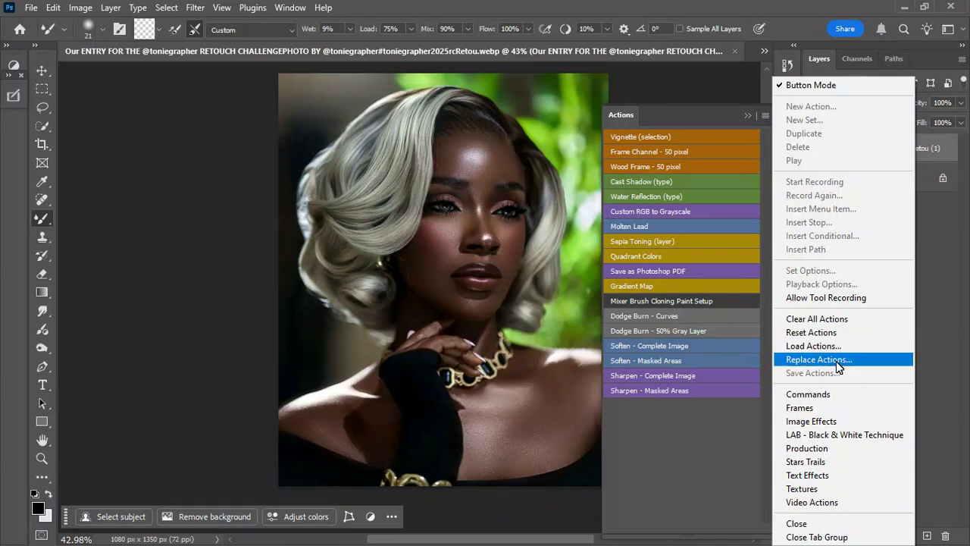
click(829, 333)
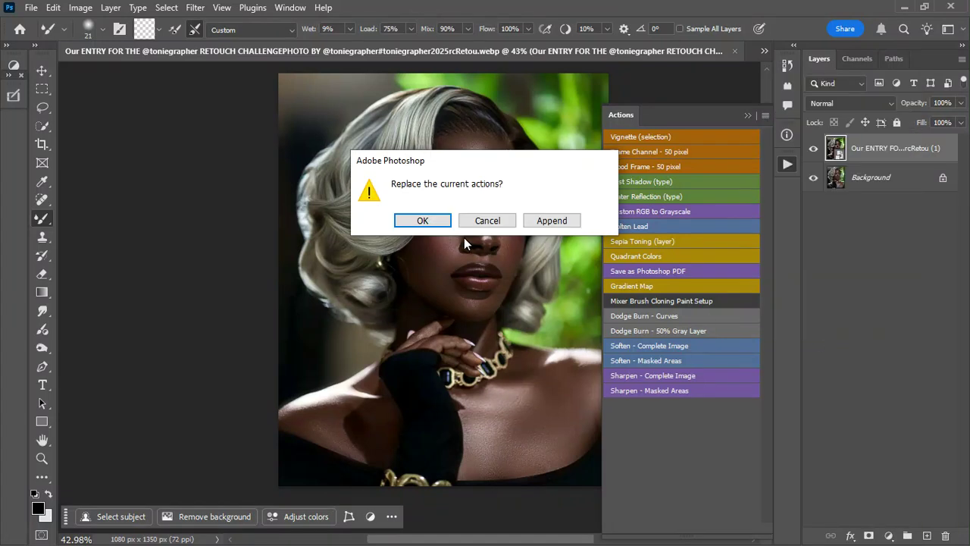
click(425, 219)
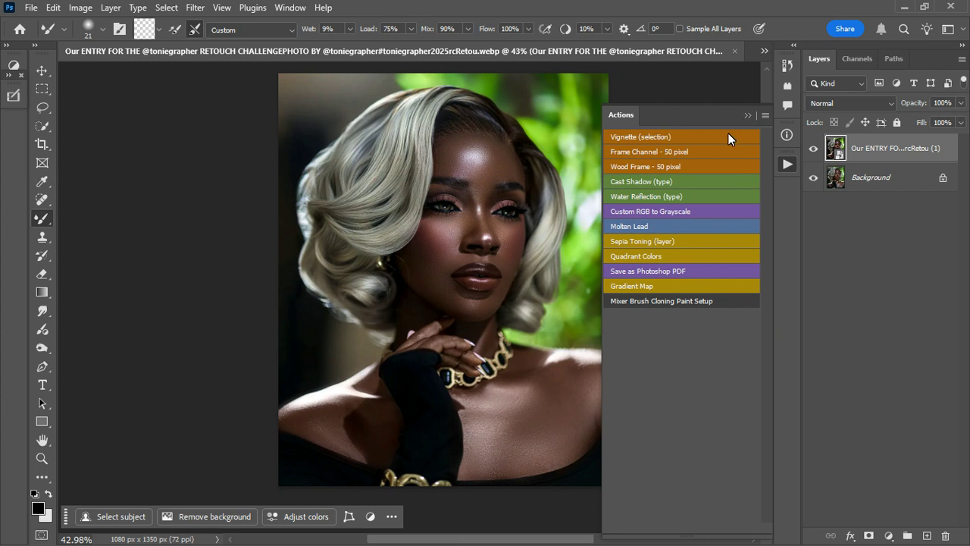
Step: Start loading an action file into the Actions list and check the recent folder locations in the file dialog
click(765, 116)
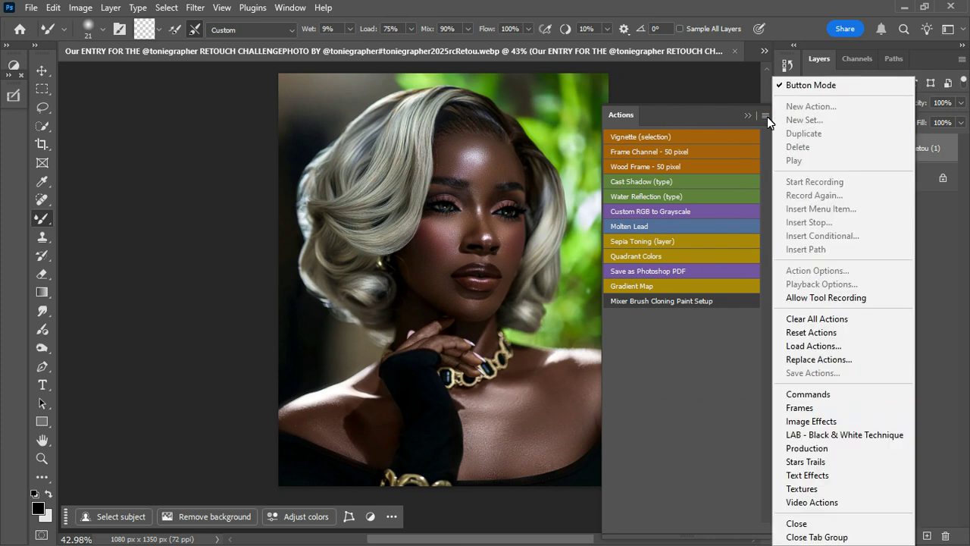
click(819, 345)
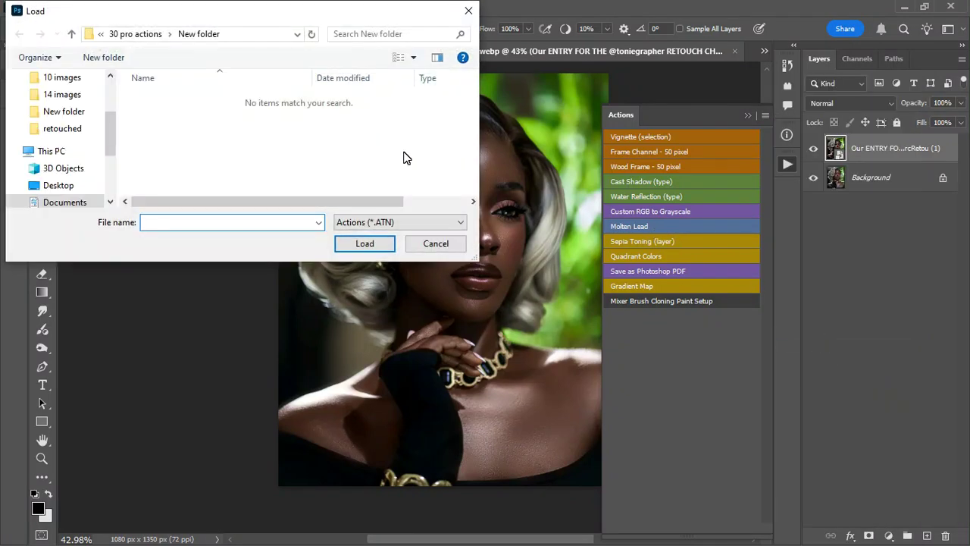
click(291, 35)
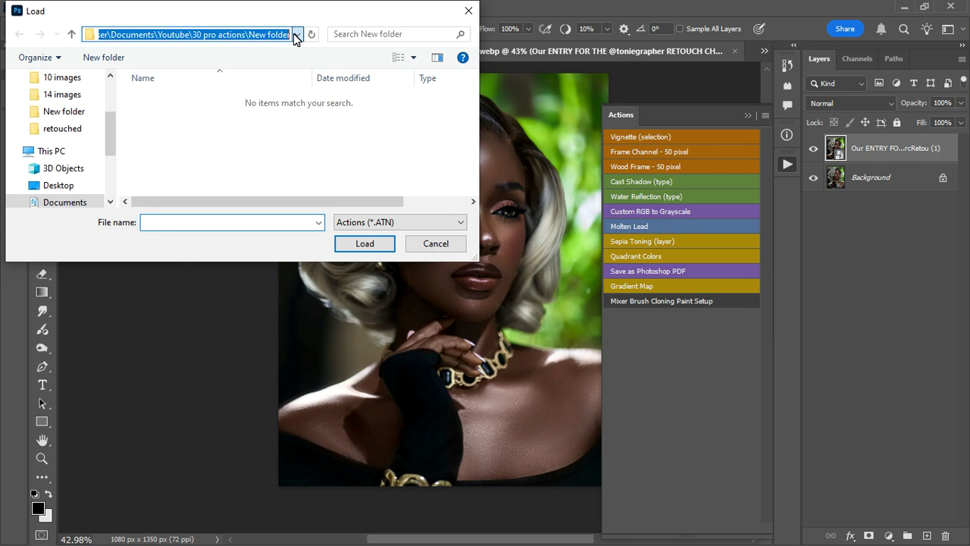
click(296, 35)
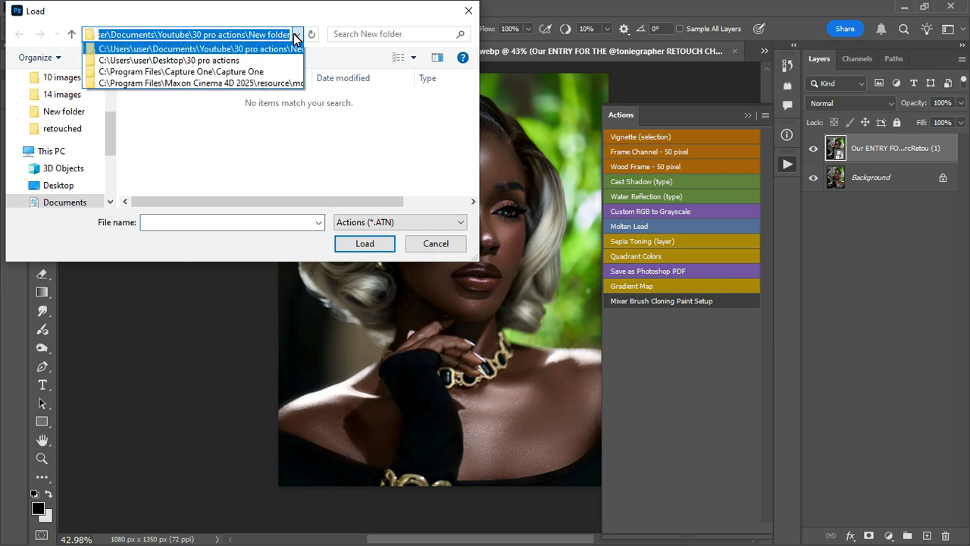
click(296, 35)
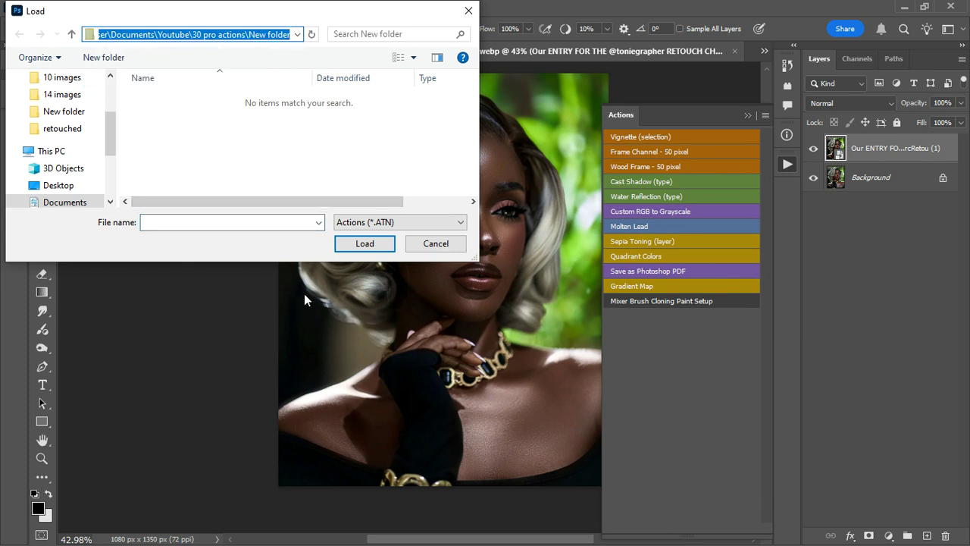
Step: Switch to File Explorer, copy the NAVIGATE folder's path C:\Users\user\Desktop\NAVIGATE and minimize the window
key(super)
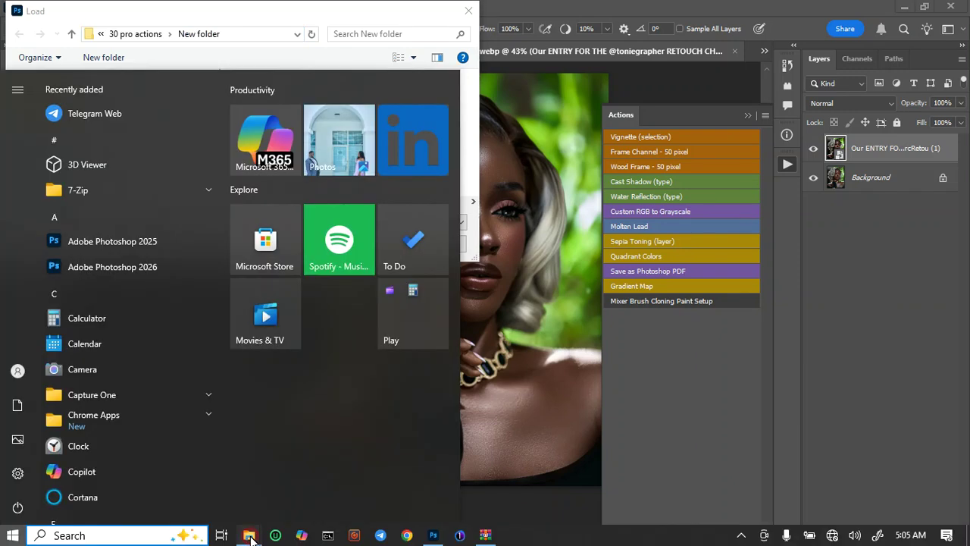
mouse_move(250, 538)
click(318, 476)
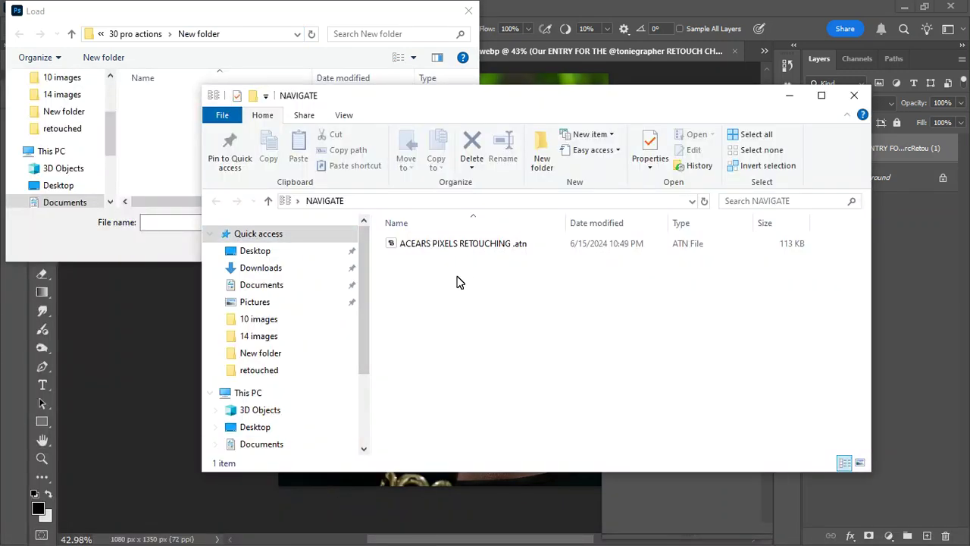
click(692, 205)
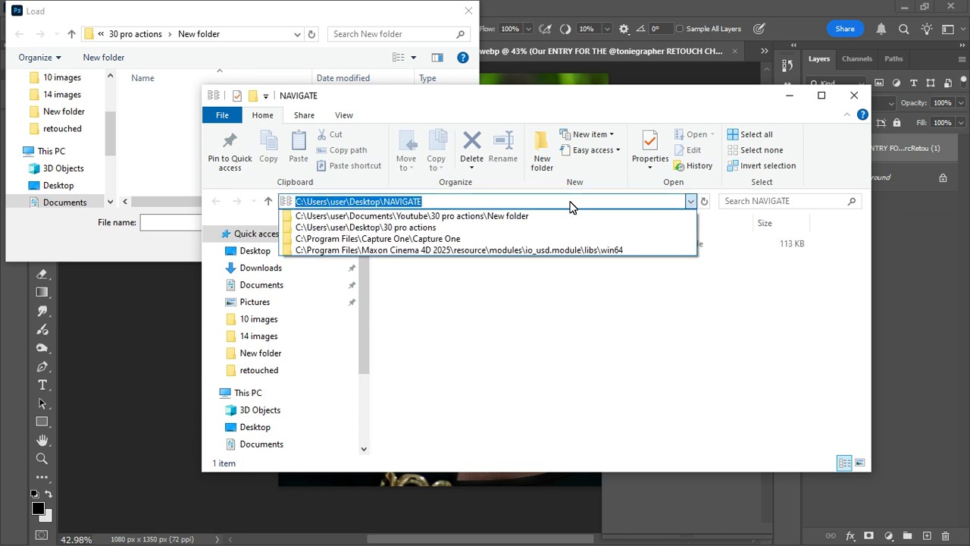
click(447, 207)
right_click(388, 201)
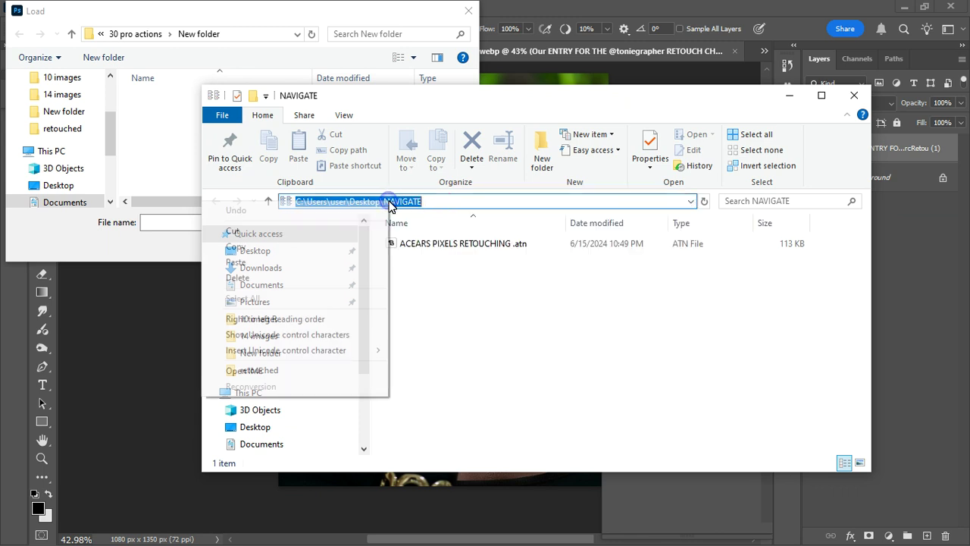
click(267, 246)
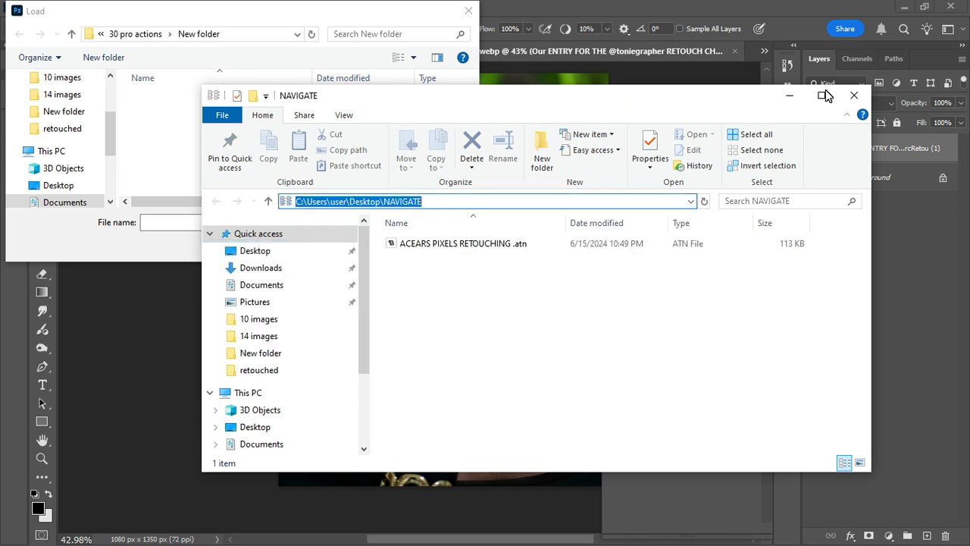
click(789, 100)
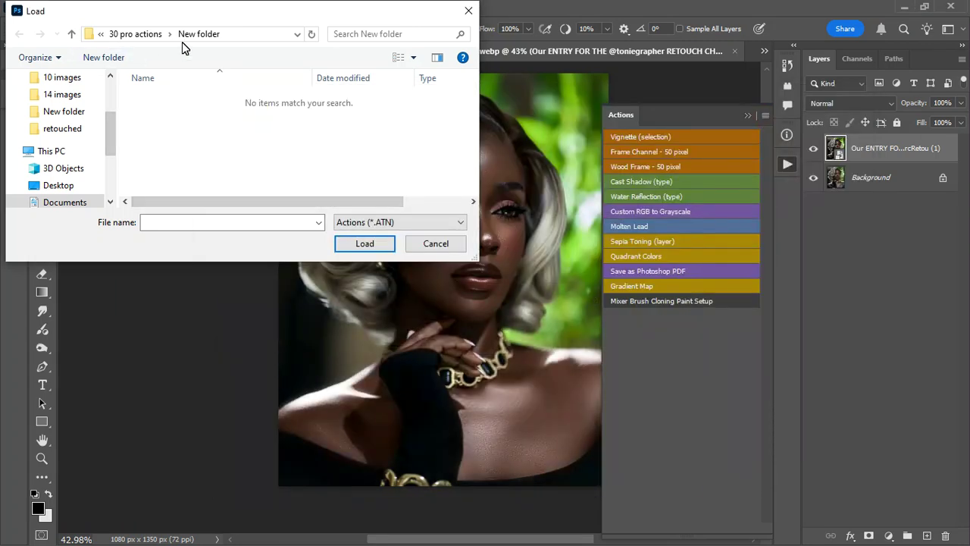
Step: Go to the copied path C:\Users\user\Desktop\NAVIGATE in the Load dialog and load ACEARS PIXELS RETOUCHING .atn
click(297, 33)
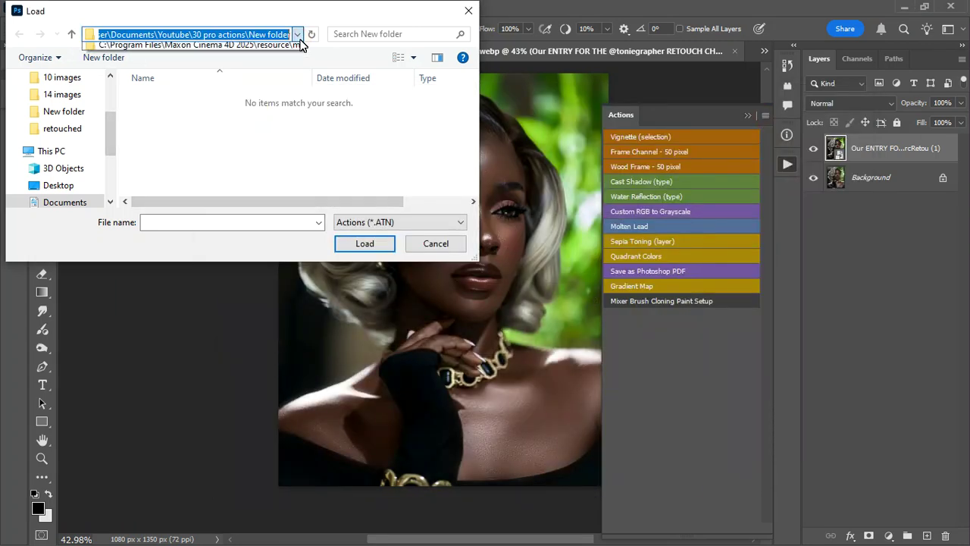
right_click(250, 33)
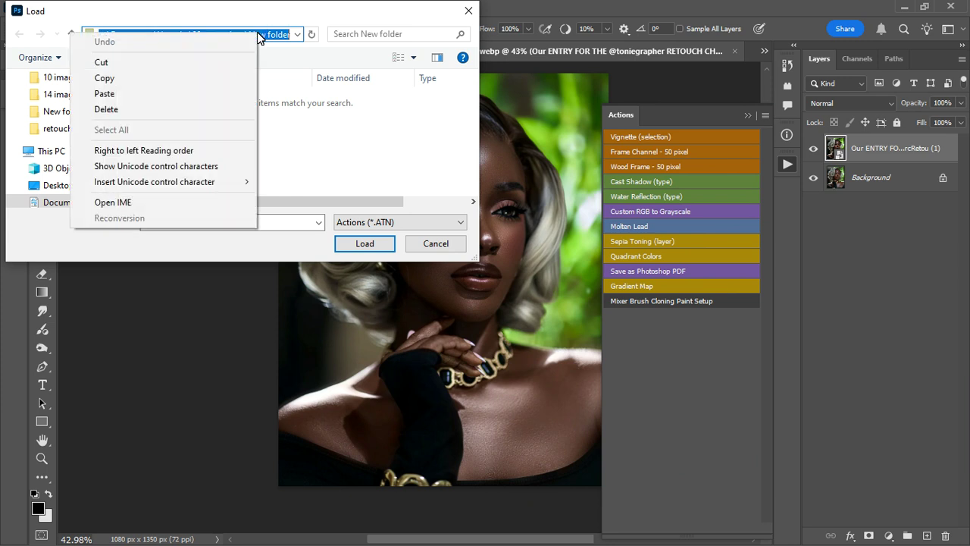
right_click(256, 33)
click(159, 97)
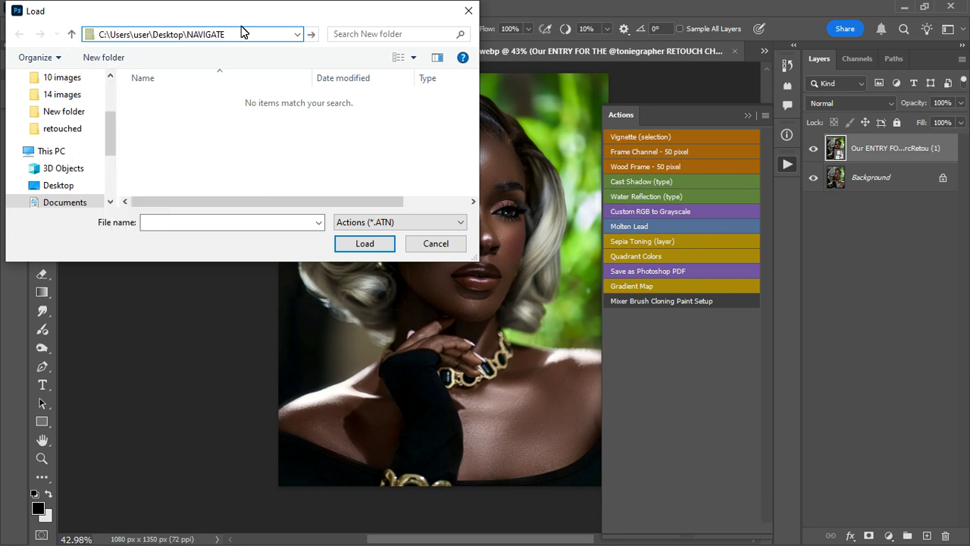
click(311, 35)
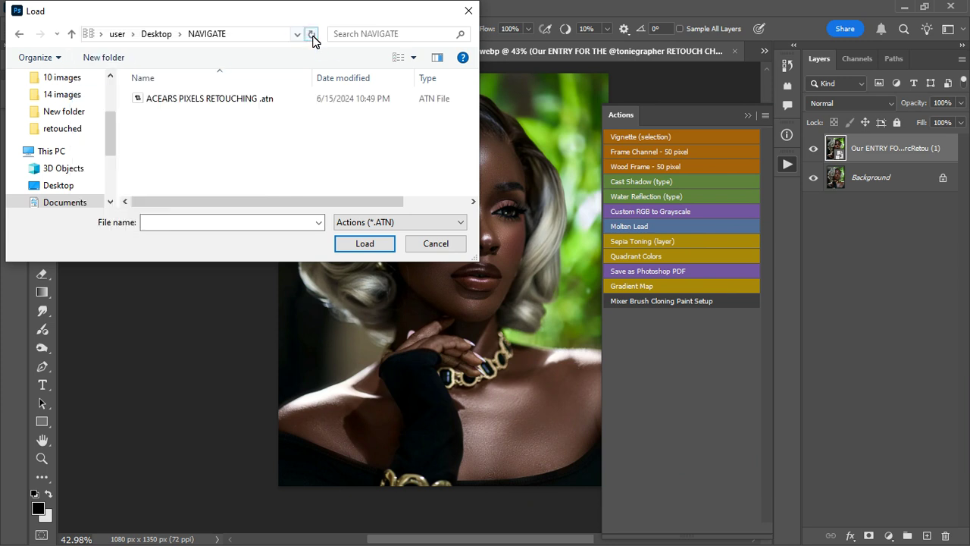
click(170, 103)
click(361, 248)
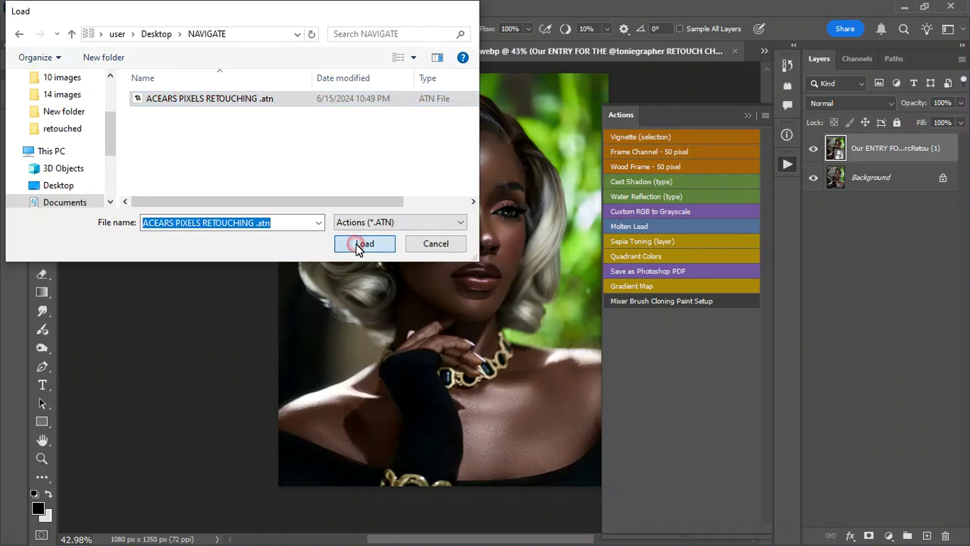
Step: Examine the newly loaded skin, eyes, lips, hair and teeth retouching actions in the Actions list
scroll(661, 338, down, 6)
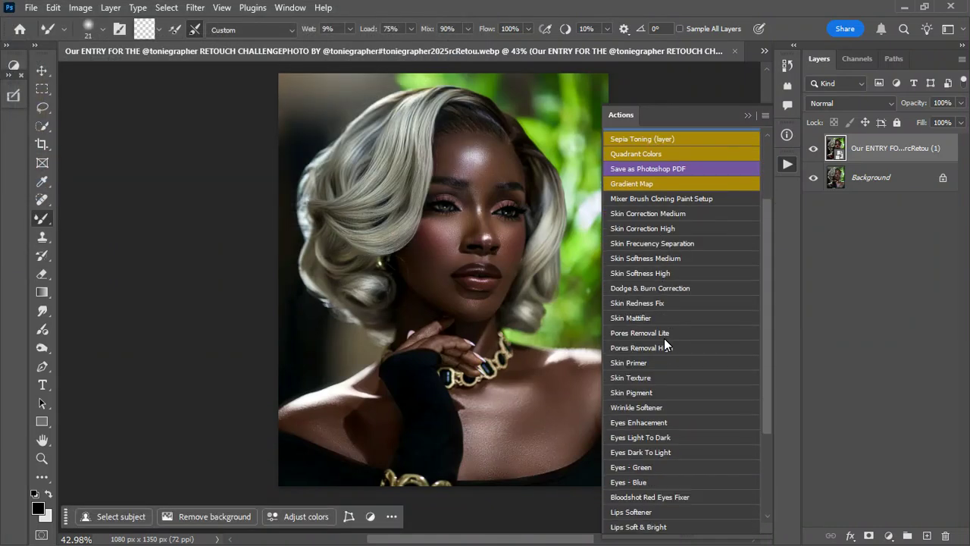
scroll(669, 335, up, 5)
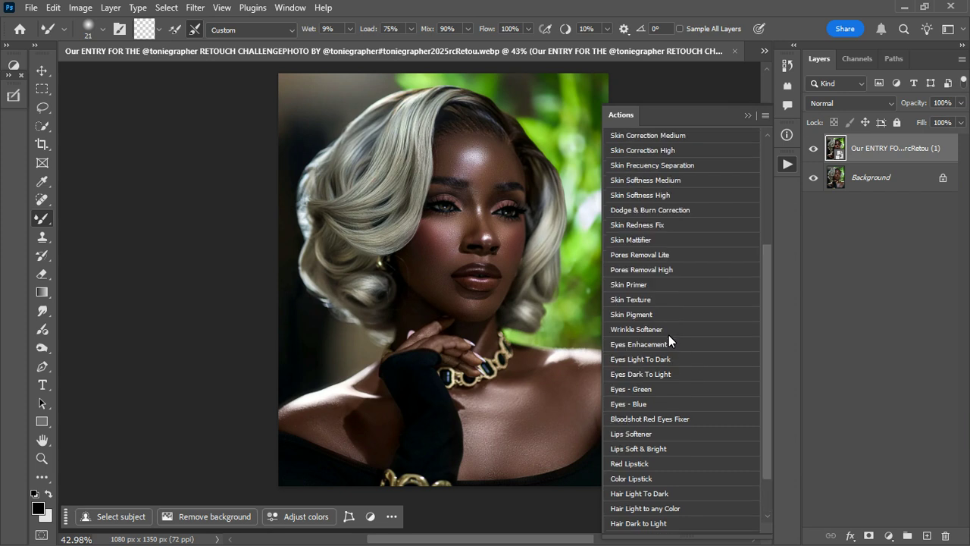
scroll(670, 317, down, 2)
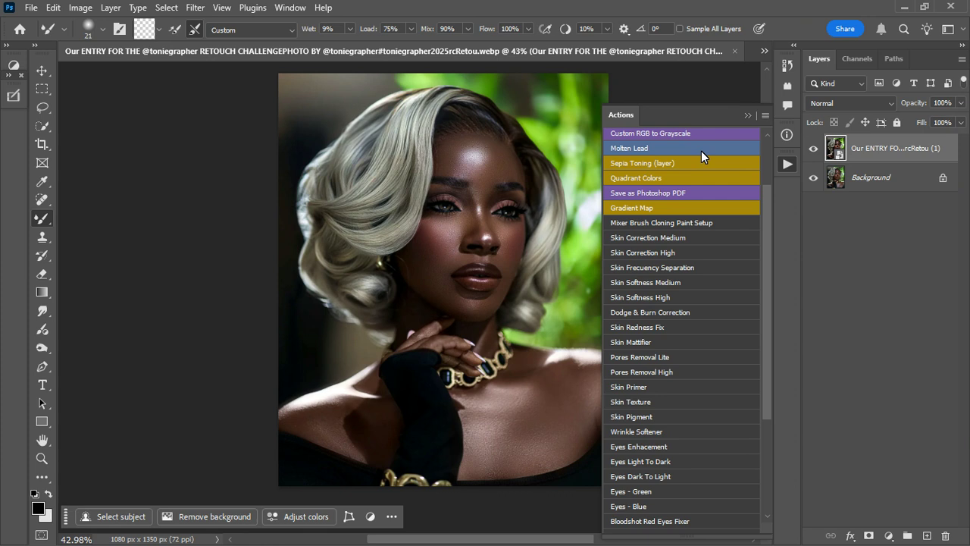
scroll(682, 301, down, 5)
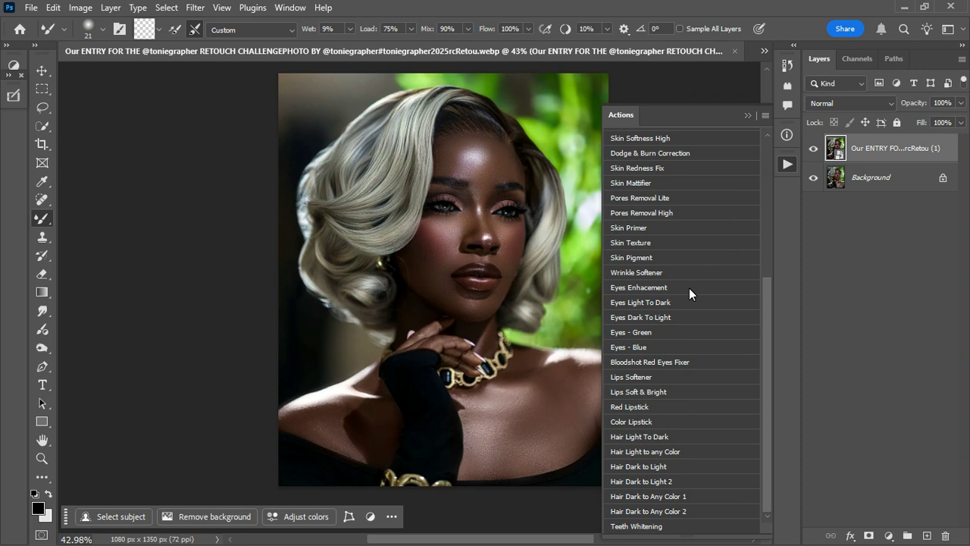
scroll(689, 288, up, 4)
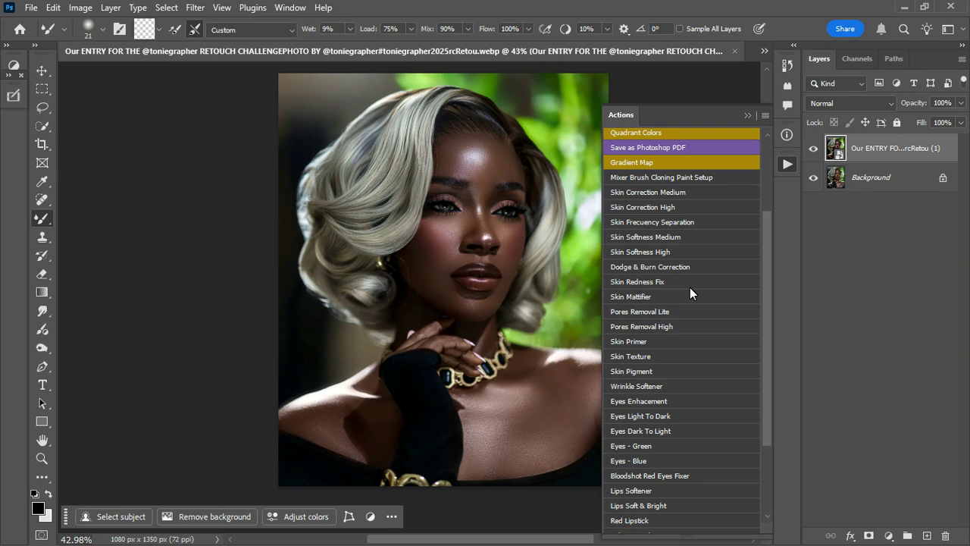
scroll(690, 288, down, 4)
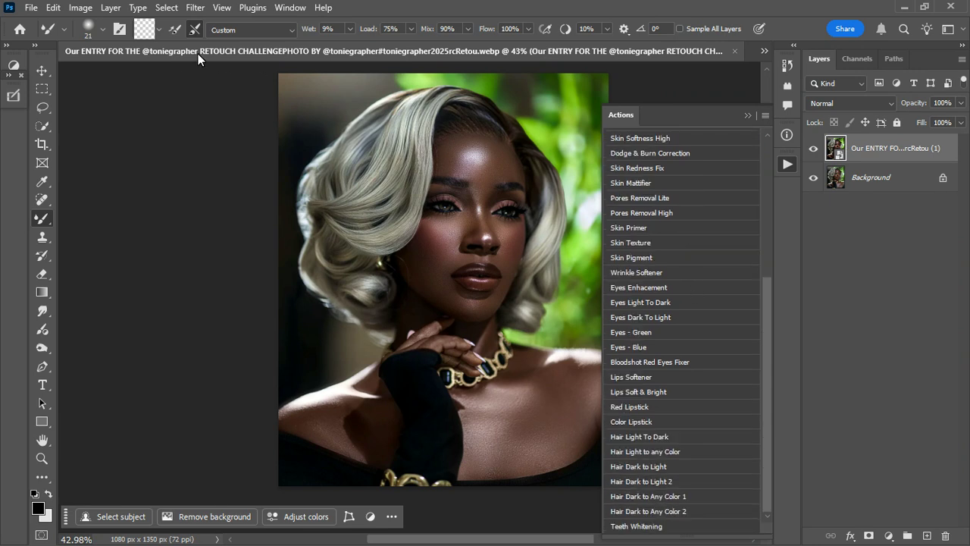
Step: Close the retouch challenge document without saving and fit the freckled woman's portrait to the window
click(732, 51)
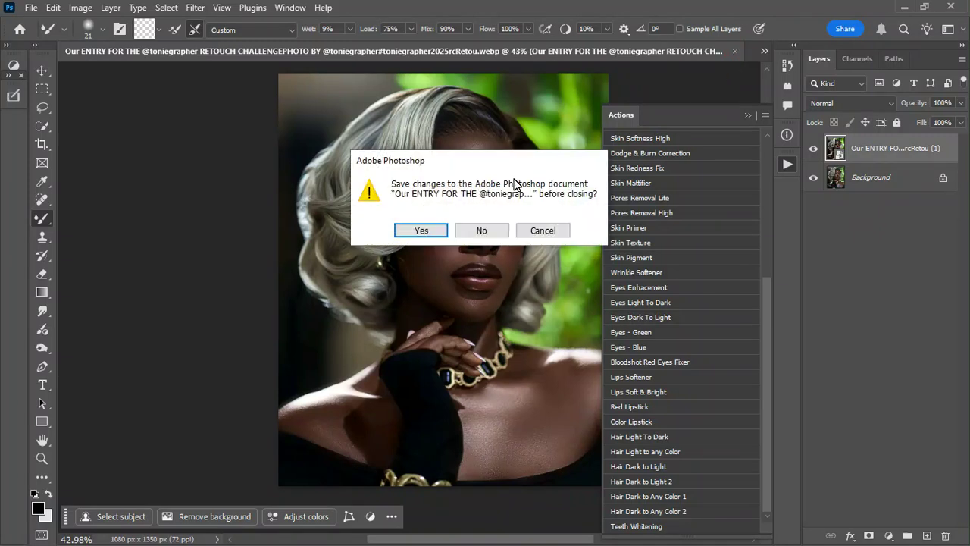
click(476, 231)
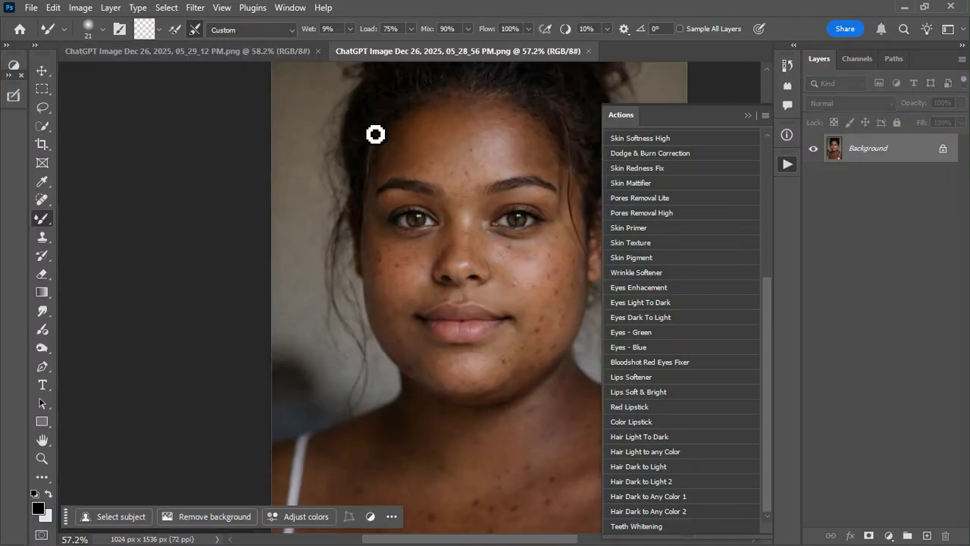
key(ctrl+0)
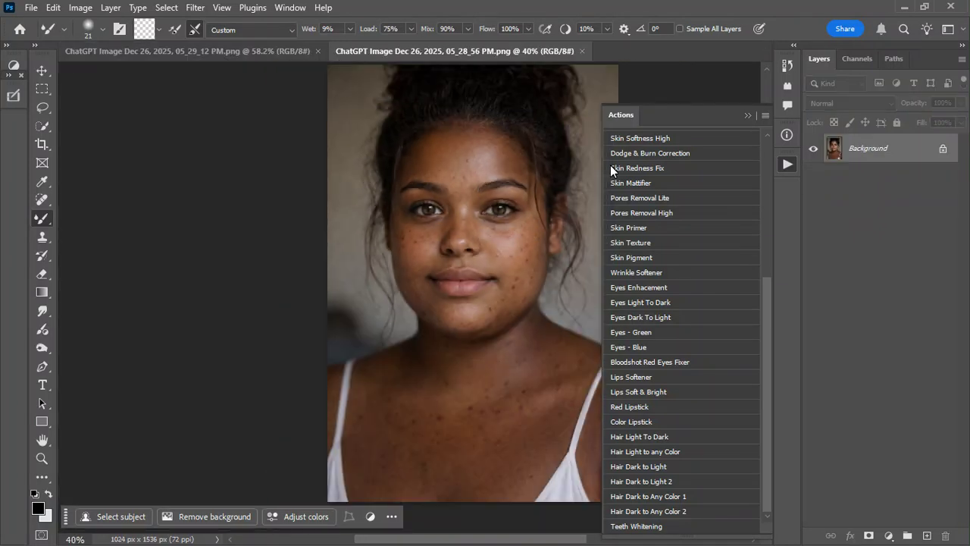
Step: Collapse the Actions list into the side strip and expand it again
drag(683, 107, 783, 154)
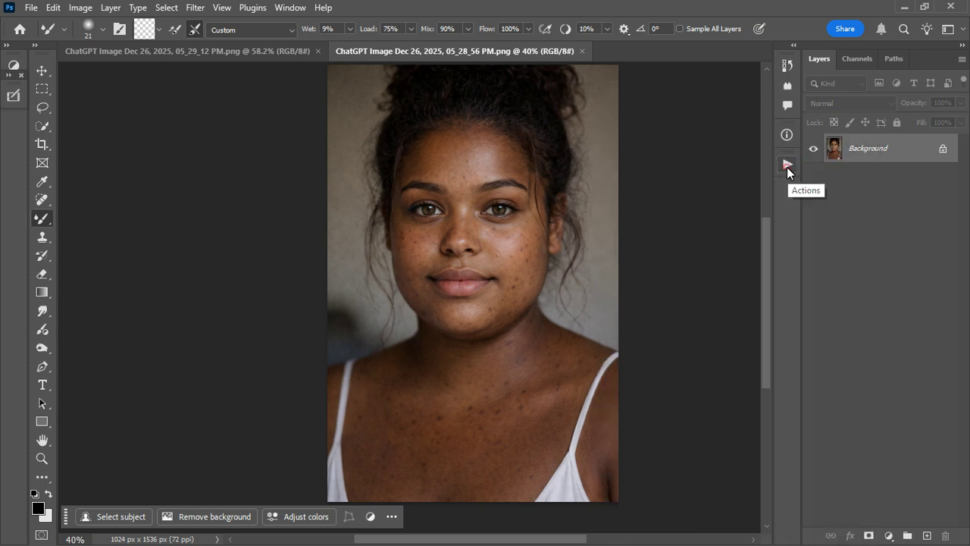
click(786, 166)
click(787, 167)
click(787, 166)
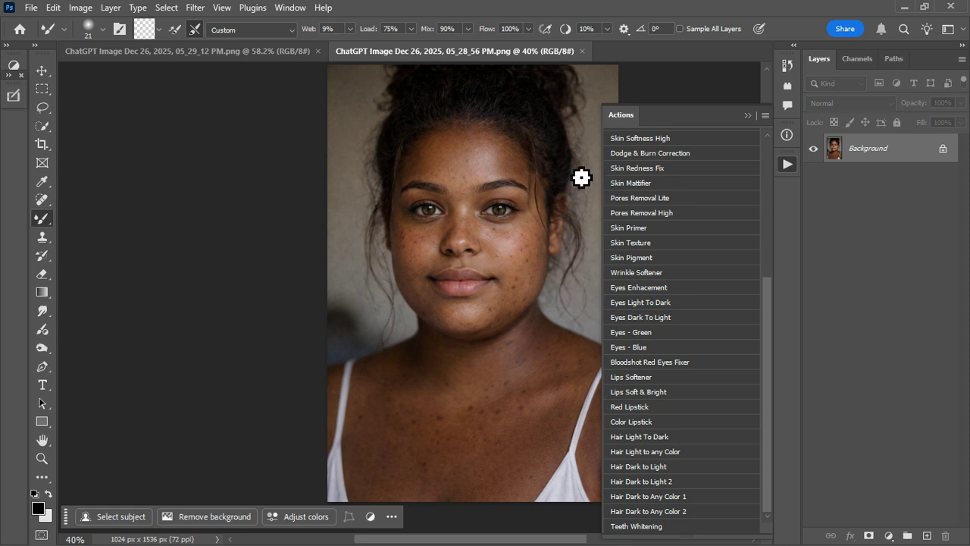
Step: Add a Lorem Ipsum text layer over the portrait's chest and scale it down to 56.63%
click(43, 384)
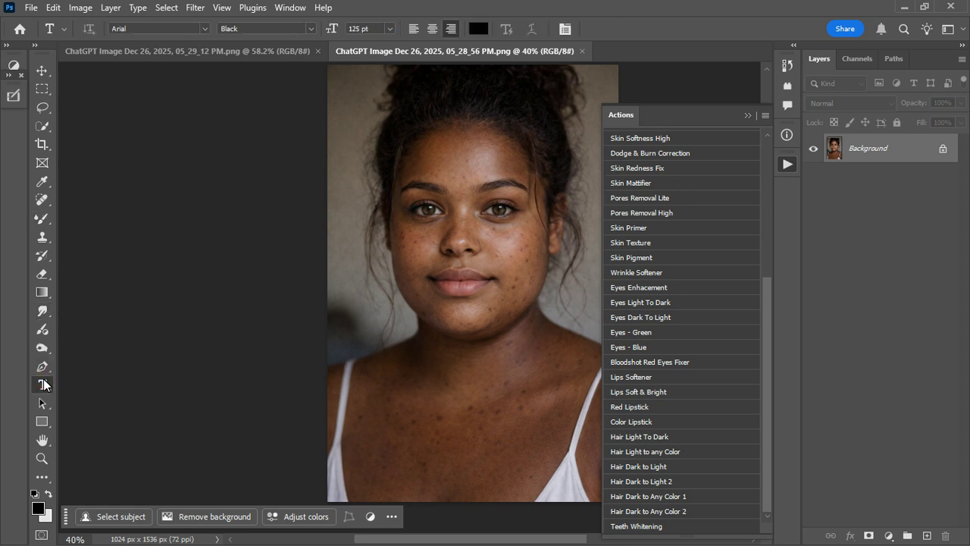
click(414, 415)
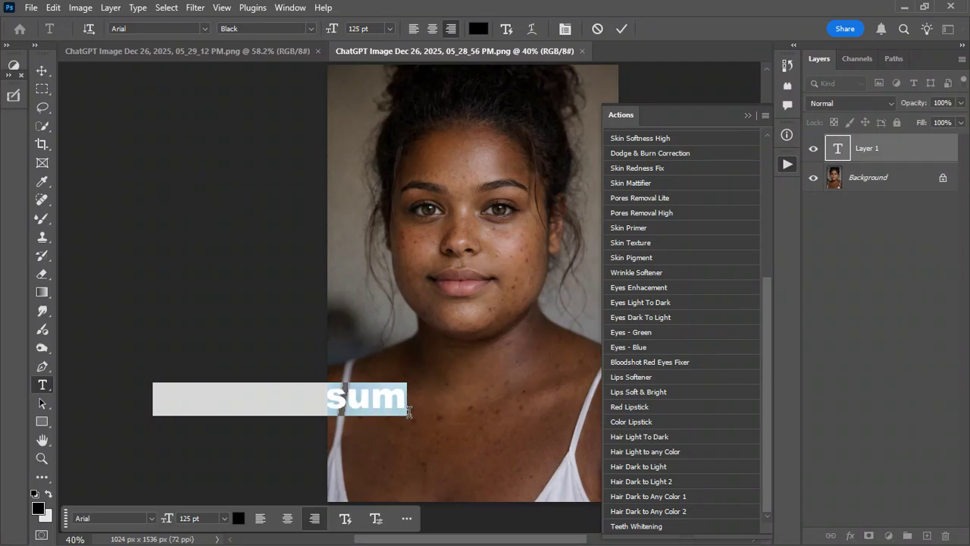
click(42, 71)
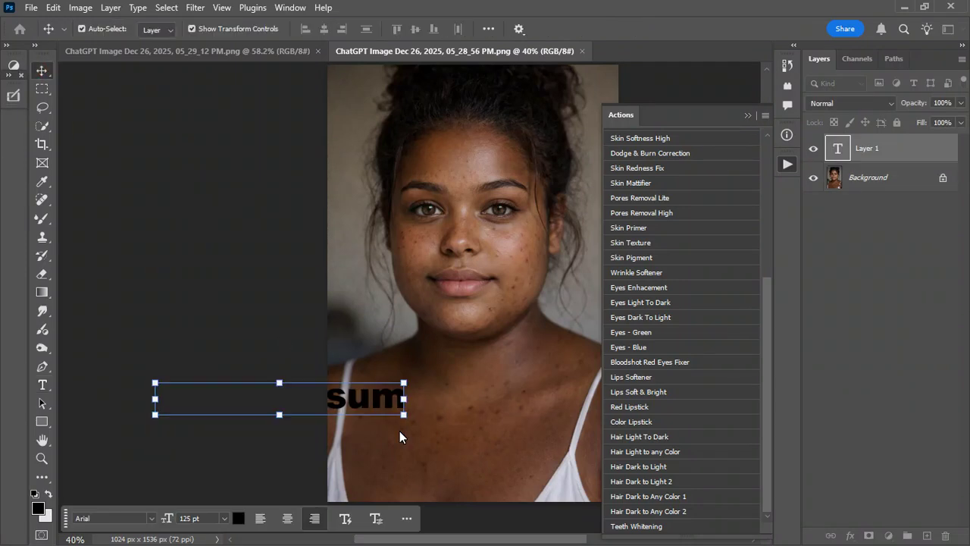
drag(409, 409, 480, 415)
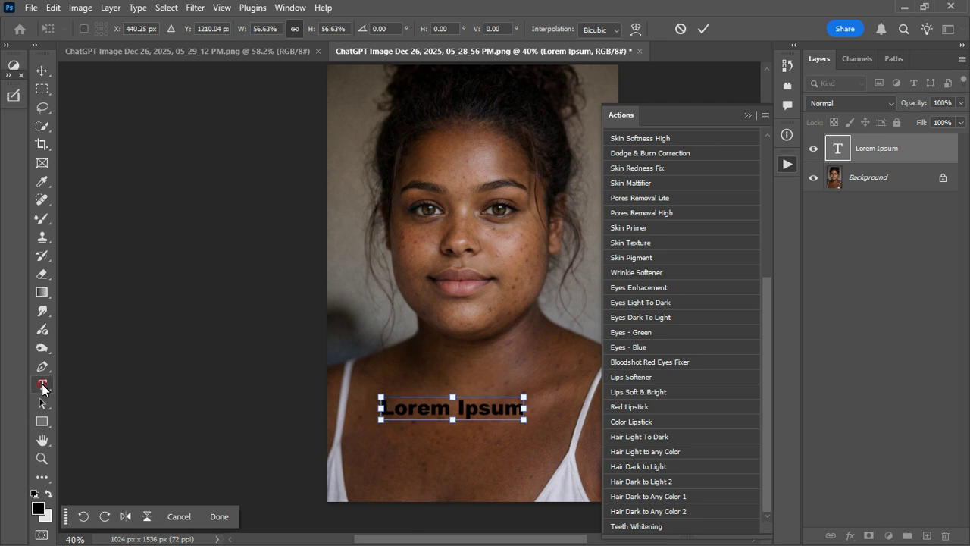
Step: Recolor the Lorem Ipsum text to dark brown 2d180d, sampled from the shadowed skin on the neck
click(42, 384)
click(508, 416)
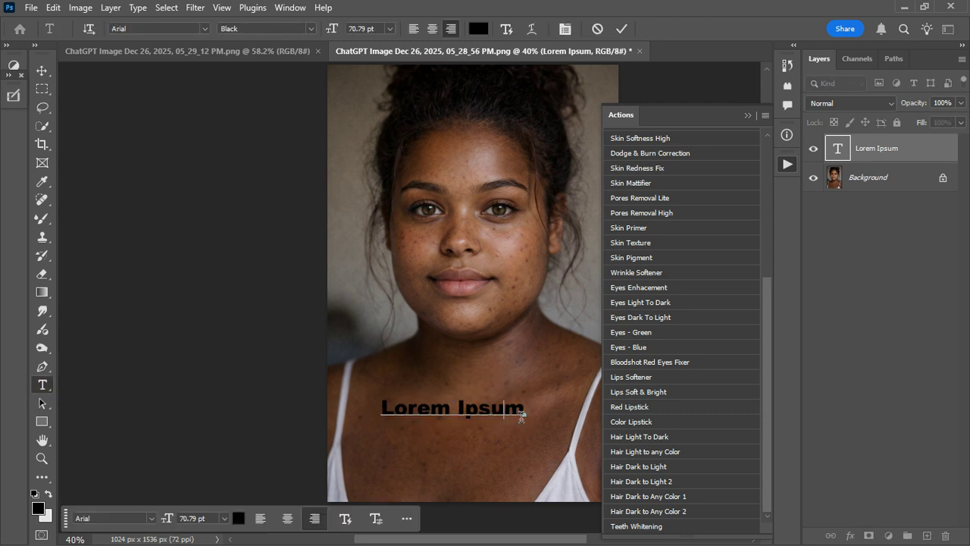
drag(524, 415, 347, 415)
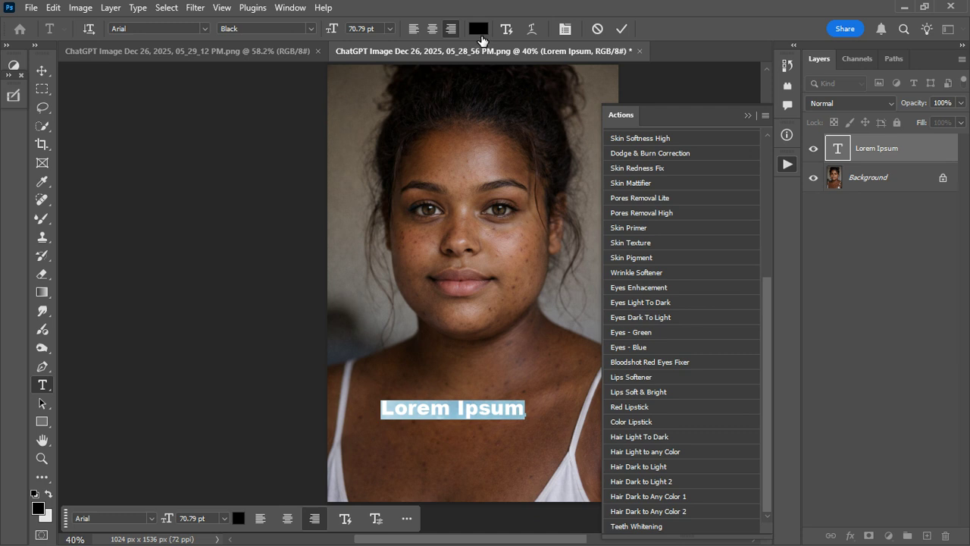
click(477, 29)
click(418, 368)
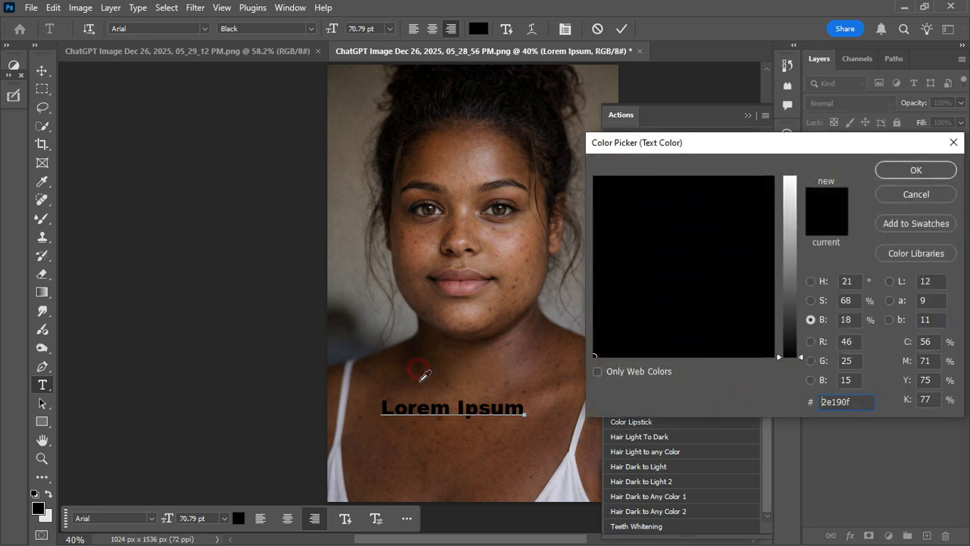
click(470, 389)
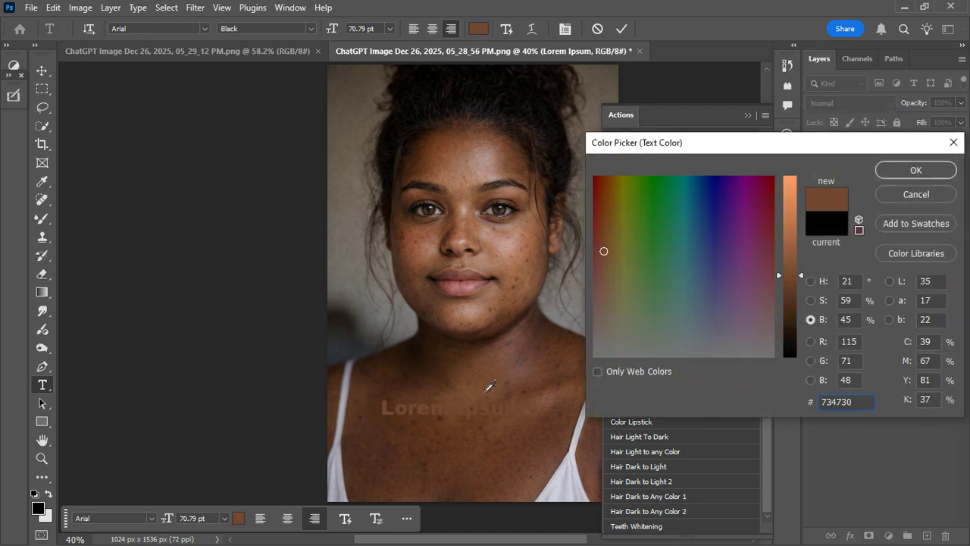
click(438, 365)
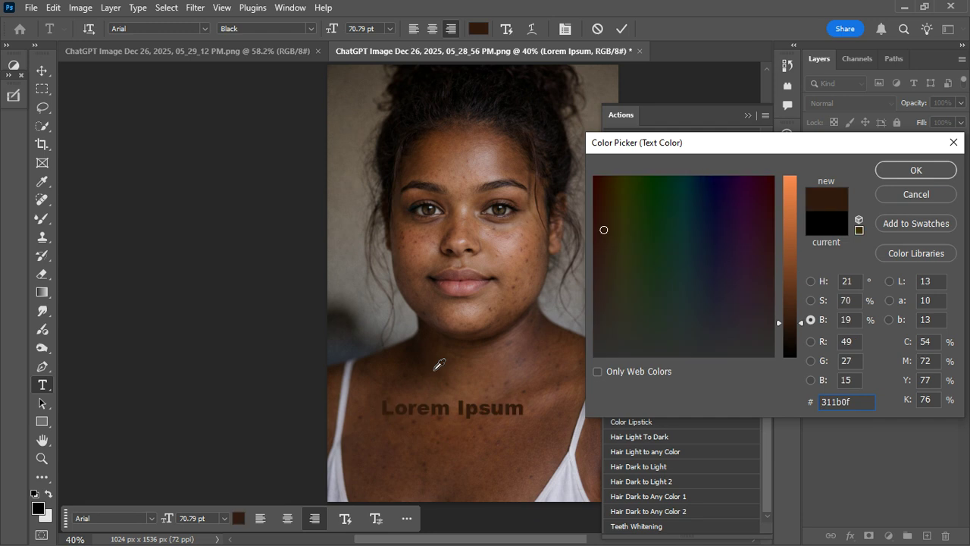
click(425, 369)
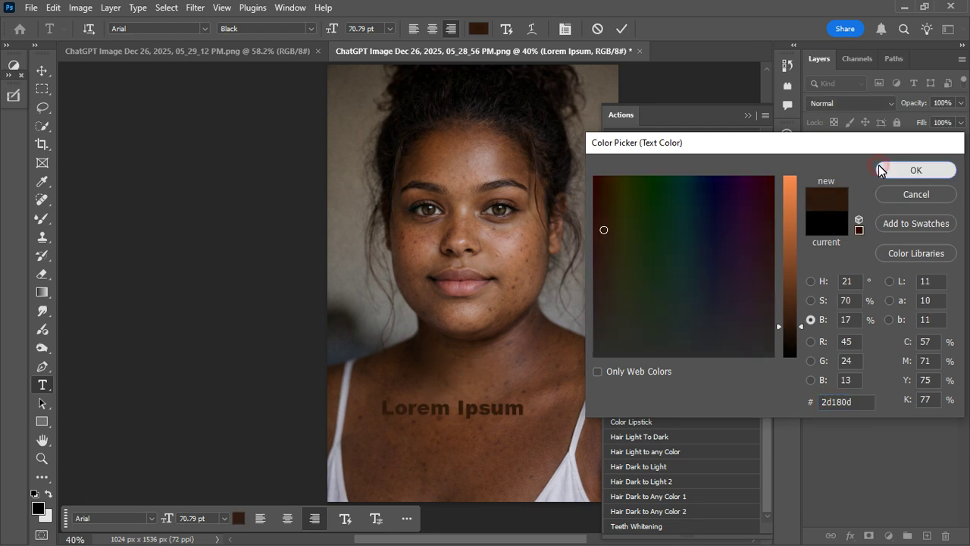
click(878, 170)
Step: Replace the Lorem Ipsum wording on the chest with "Bigg2992" and deselect the text layer
click(480, 415)
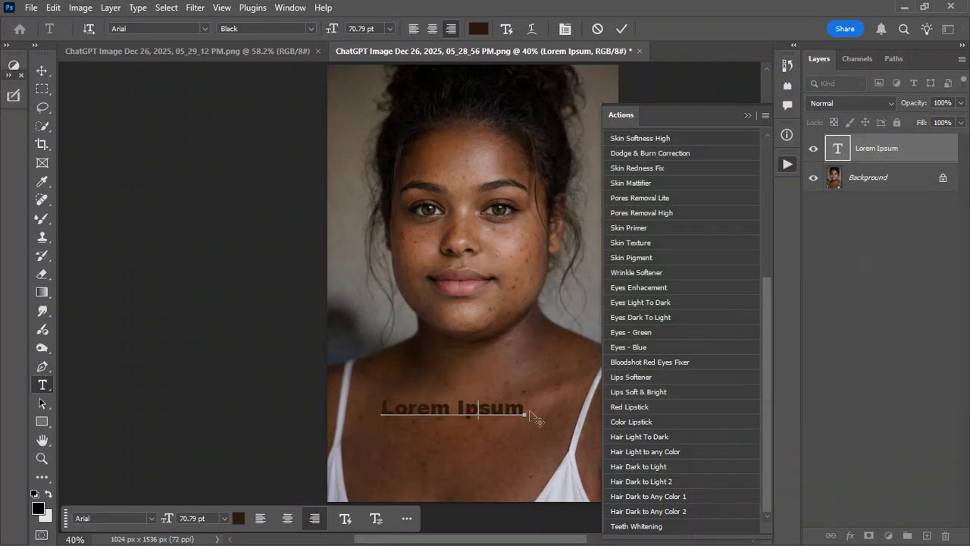
drag(528, 414, 363, 412)
text(B)
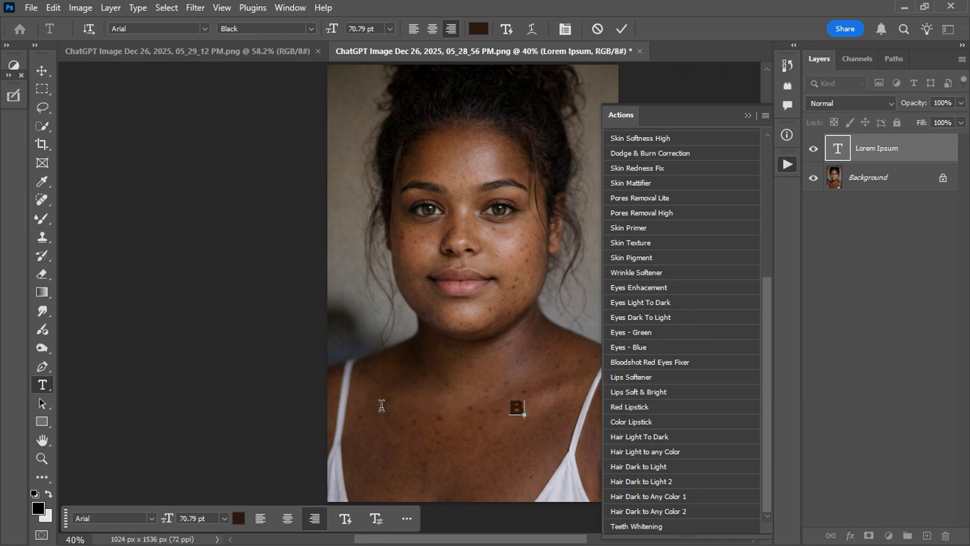
text(igg2)
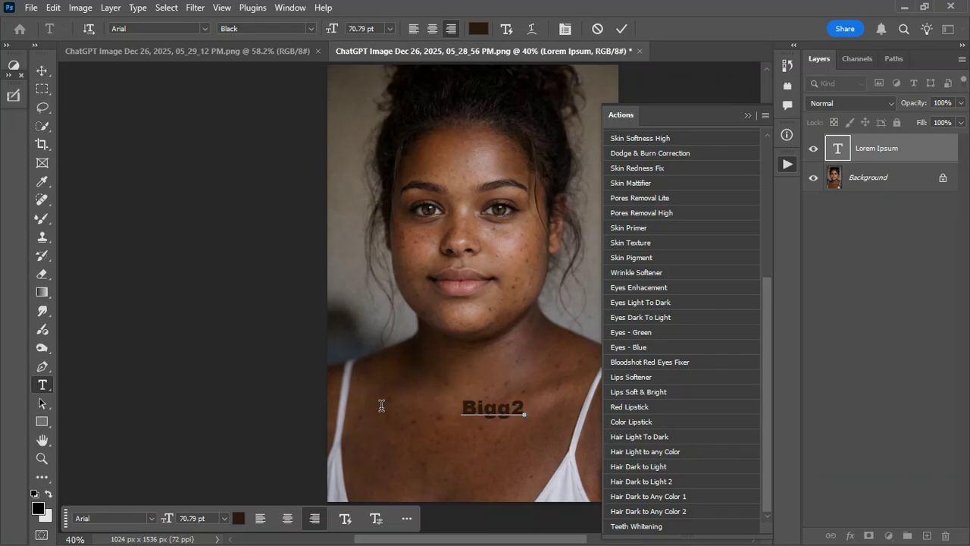
text(99)
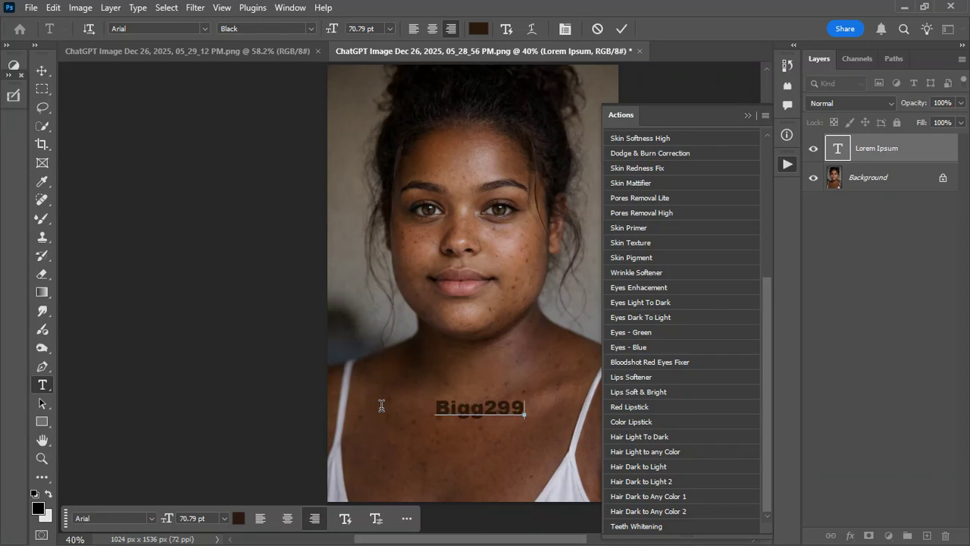
text(2)
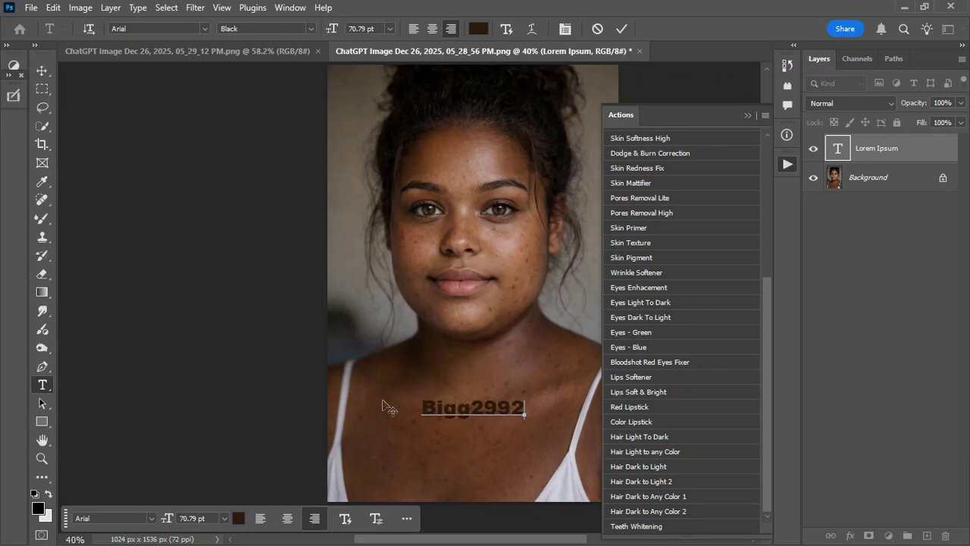
click(446, 288)
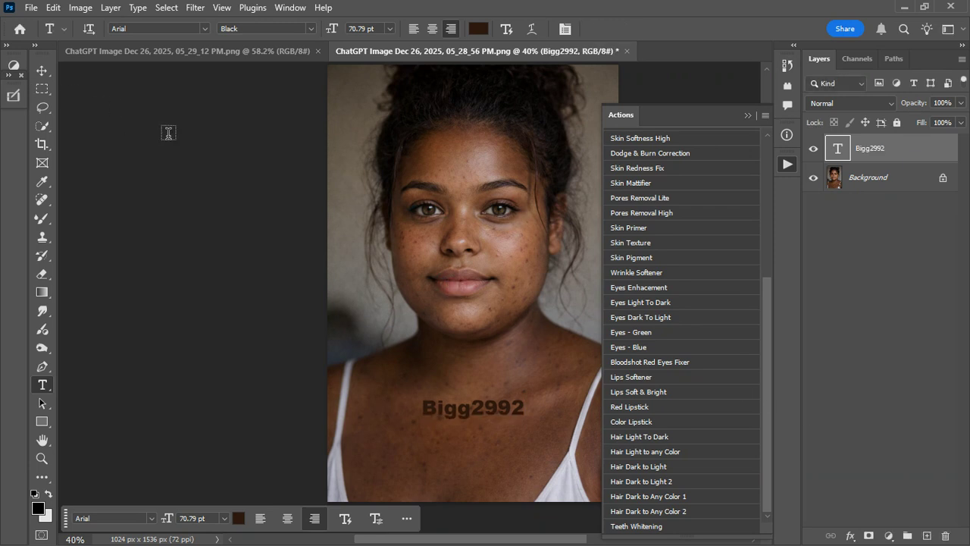
click(42, 70)
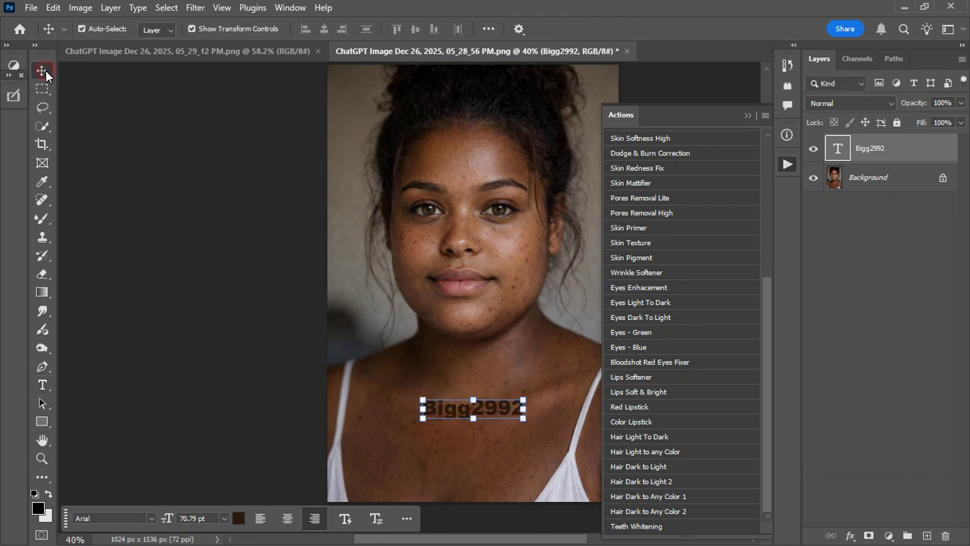
click(530, 334)
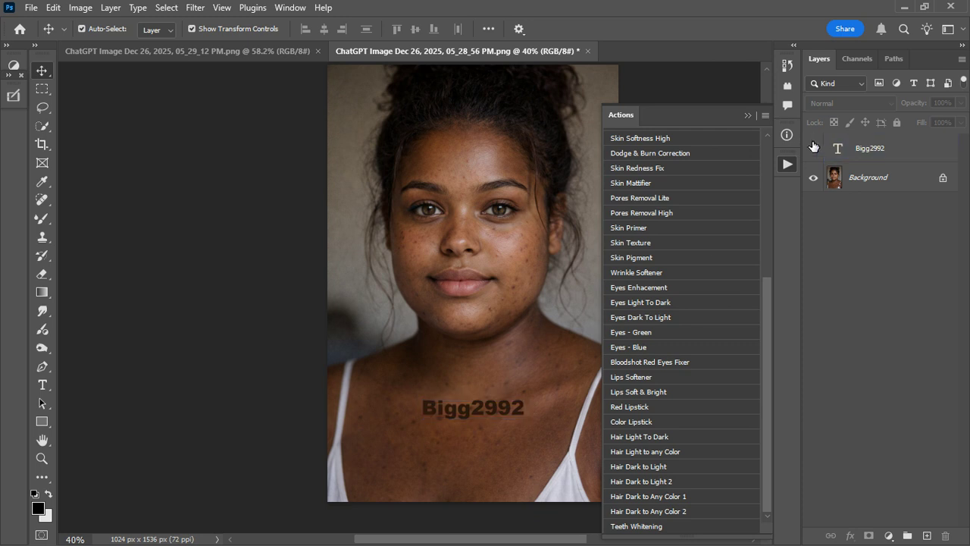
Step: Toggle the Bigg2992 text layer's visibility to compare the portrait, then delete the layer
click(813, 147)
click(821, 151)
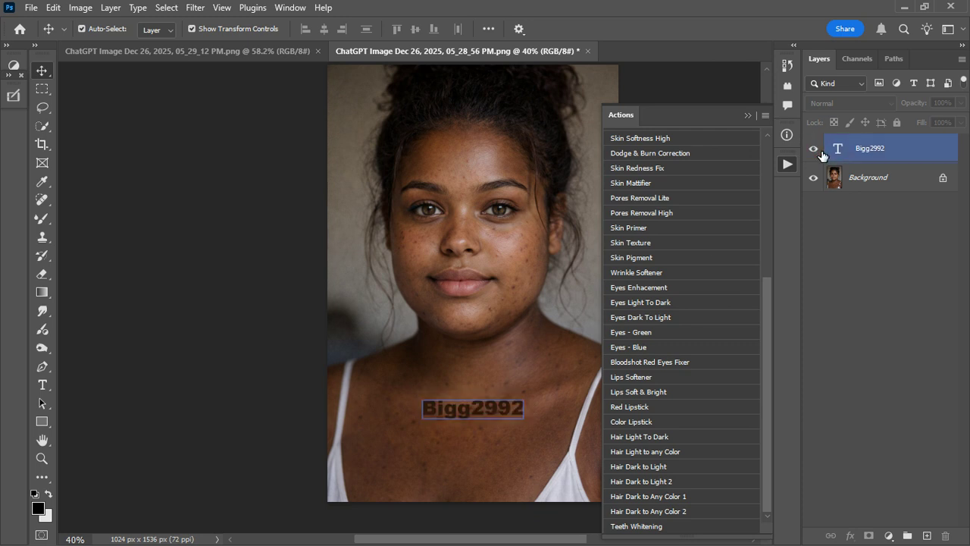
click(816, 150)
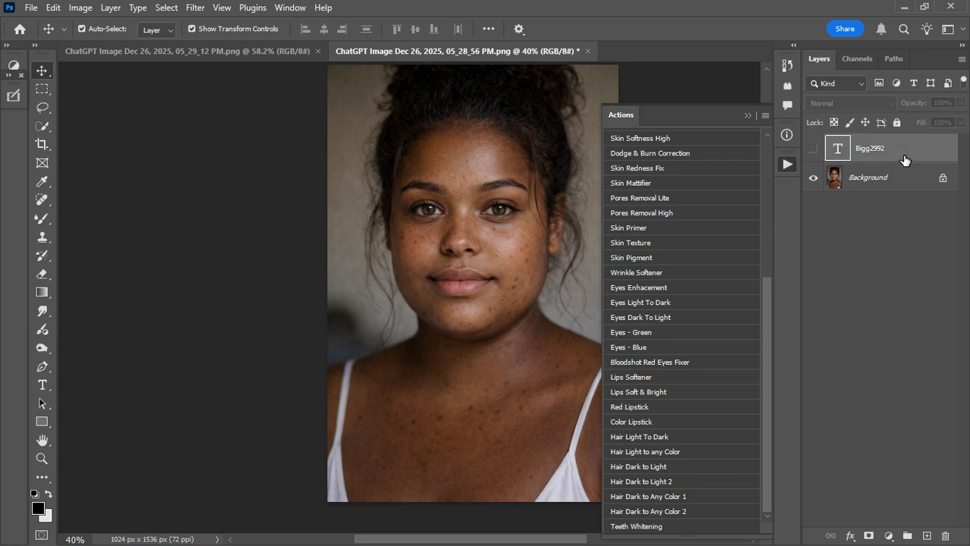
key(Delete)
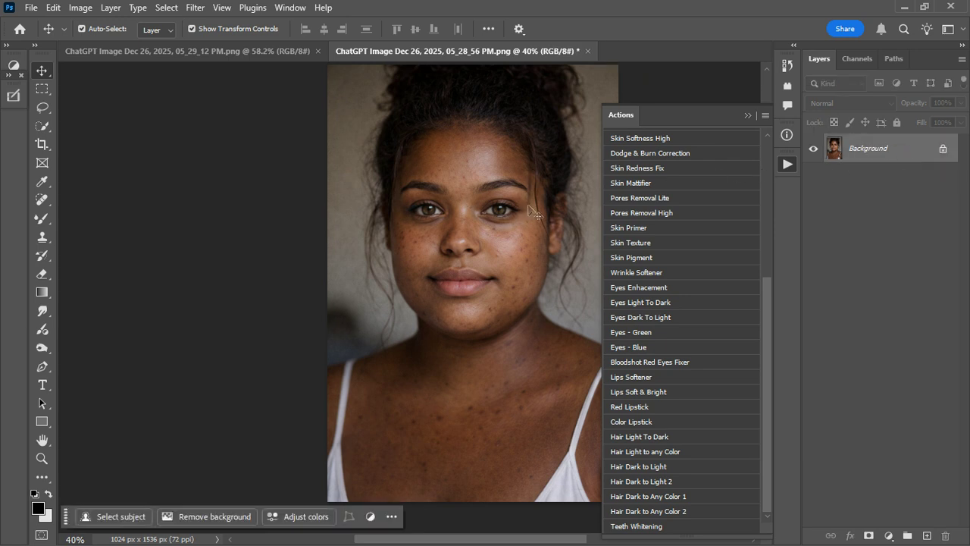
Step: Run the Teeth Whitening action on the portrait, continue past its masking message, and collapse the Actions list
click(637, 527)
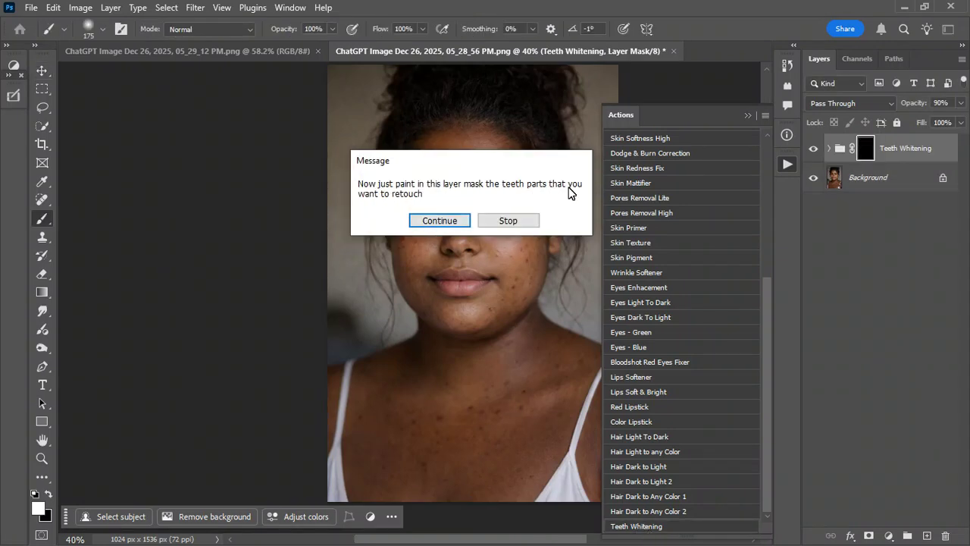
click(438, 219)
scroll(436, 223, up, 3)
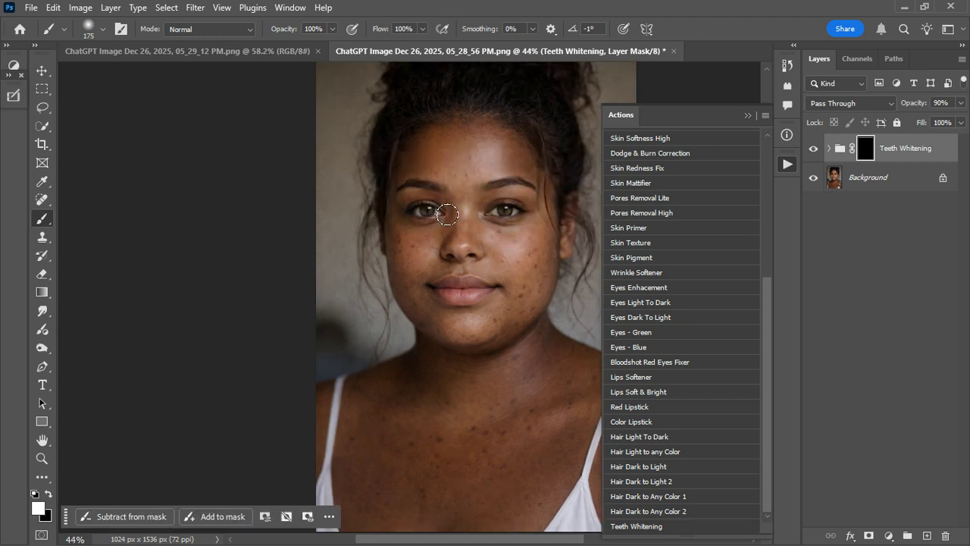
scroll(439, 231, up, 3)
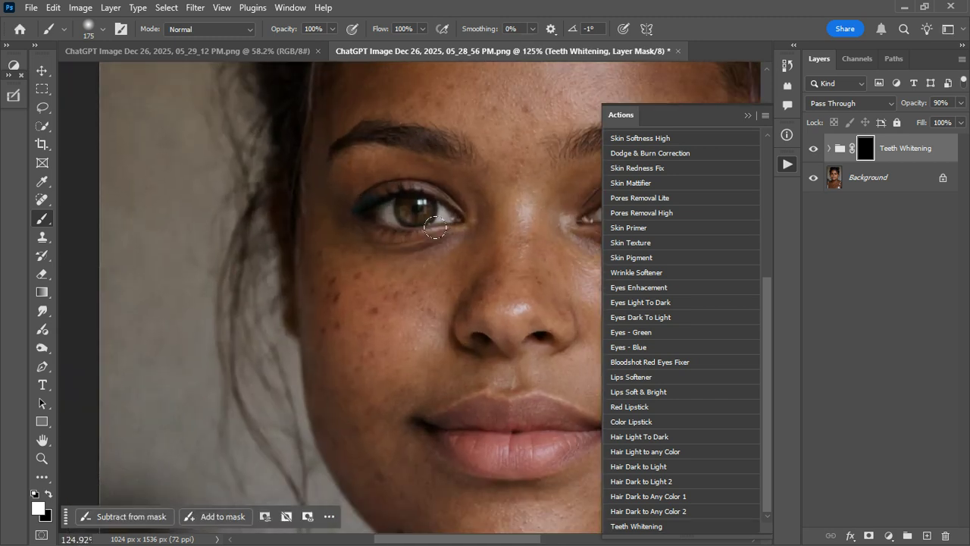
click(744, 115)
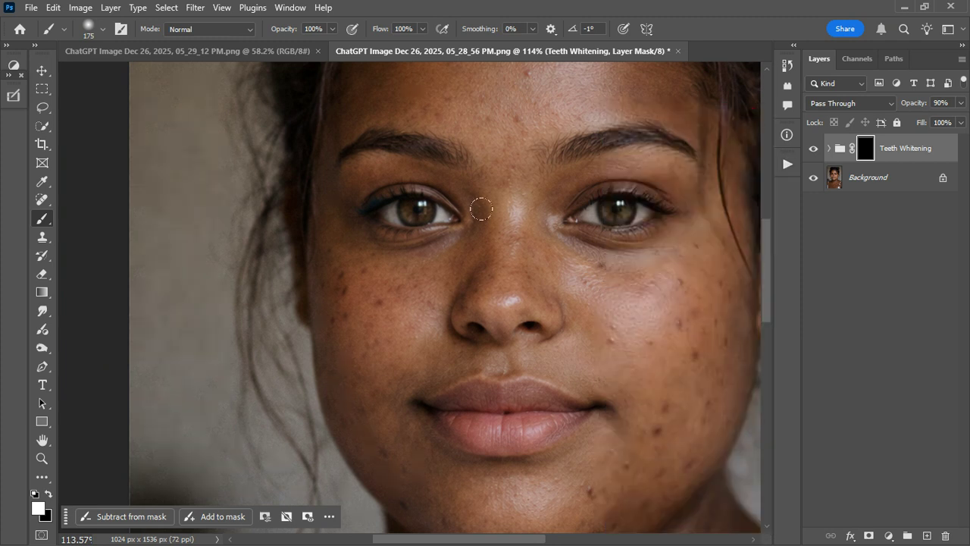
Step: Reduce the brush size to 20 and paint white on the Teeth Whitening group mask over the whites of both eyes
key(bracketleft)
key(bracketleft)
key(bracketleft)
key(bracketleft)
key(bracketleft)
key(bracketleft)
key(bracketleft)
key(bracketleft)
key(bracketleft)
key(bracketleft)
key(bracketleft)
mouse_move(400, 219)
mouse_down()
mouse_move(413, 236)
mouse_move(404, 216)
mouse_move(466, 231)
mouse_up()
mouse_move(591, 216)
mouse_down()
mouse_move(608, 217)
mouse_move(620, 235)
mouse_move(591, 217)
mouse_move(660, 221)
mouse_up()
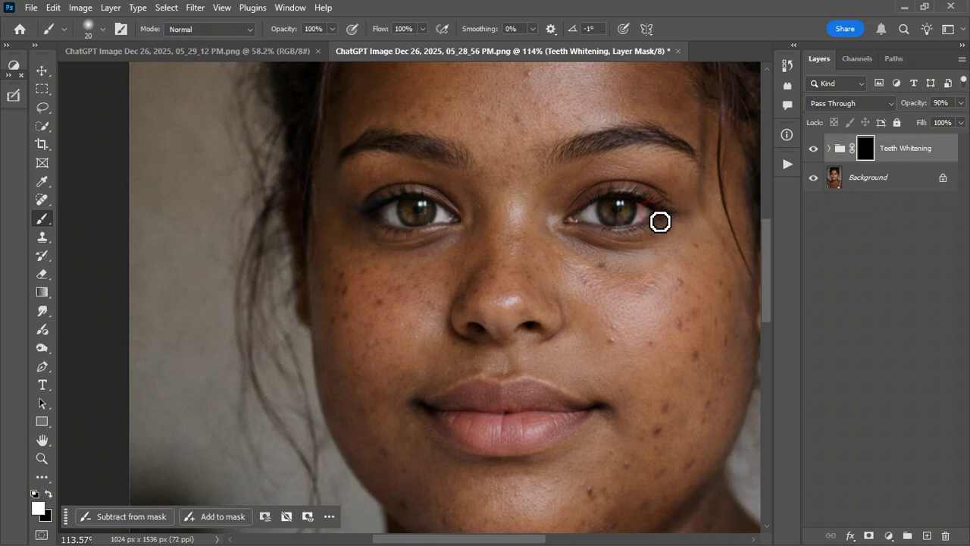
Step: Expand the Teeth Whitening group and raise both middle points of the Teeth Brightness curve, the upper one to input 180, output 214
click(839, 150)
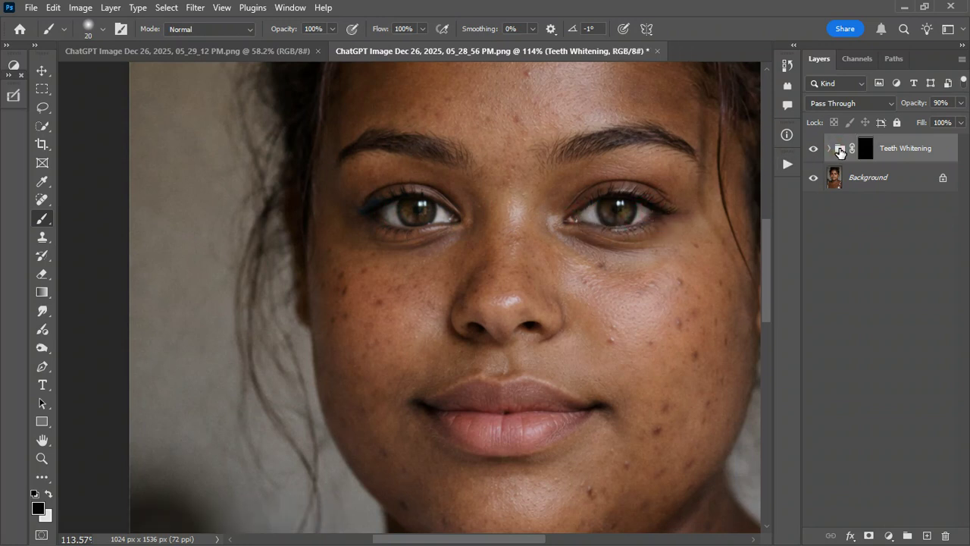
click(832, 149)
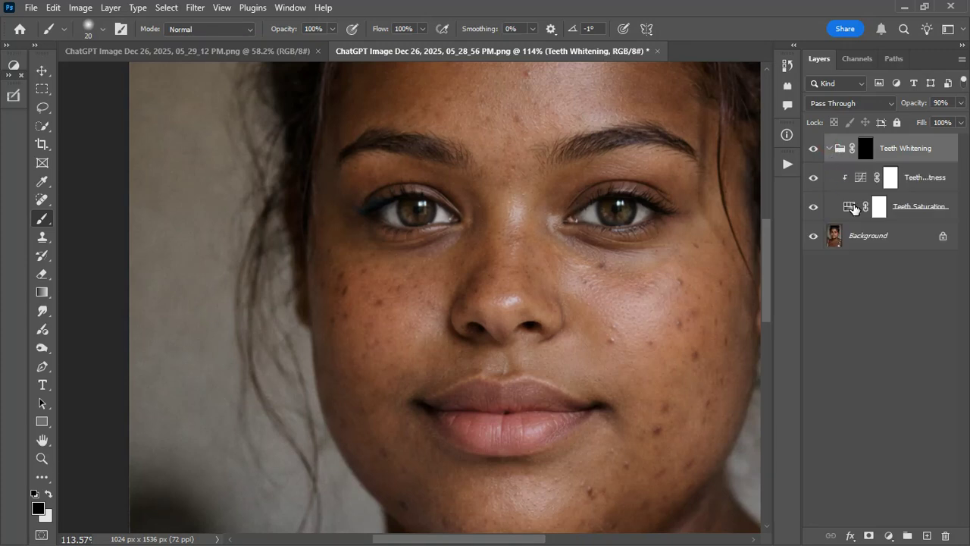
click(854, 189)
double_click(860, 178)
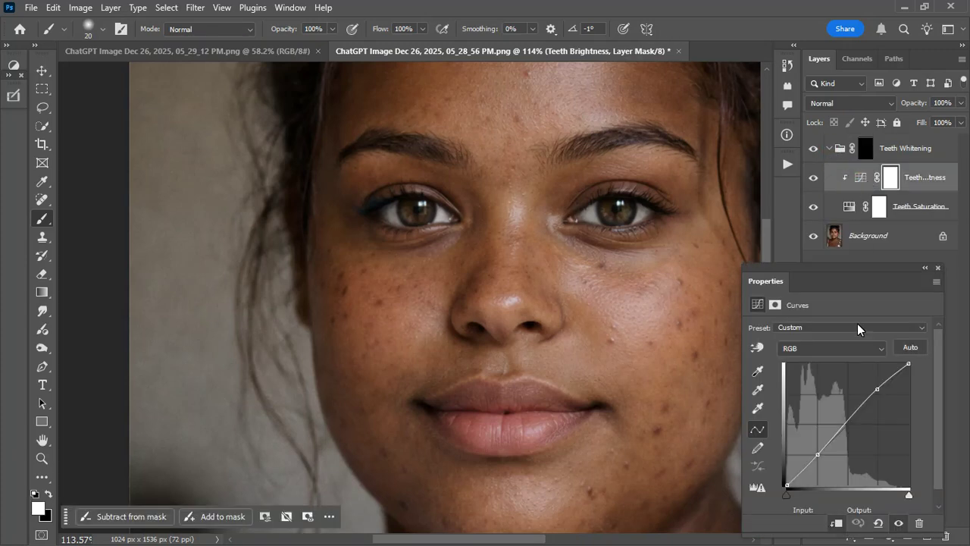
click(877, 389)
drag(883, 394, 879, 391)
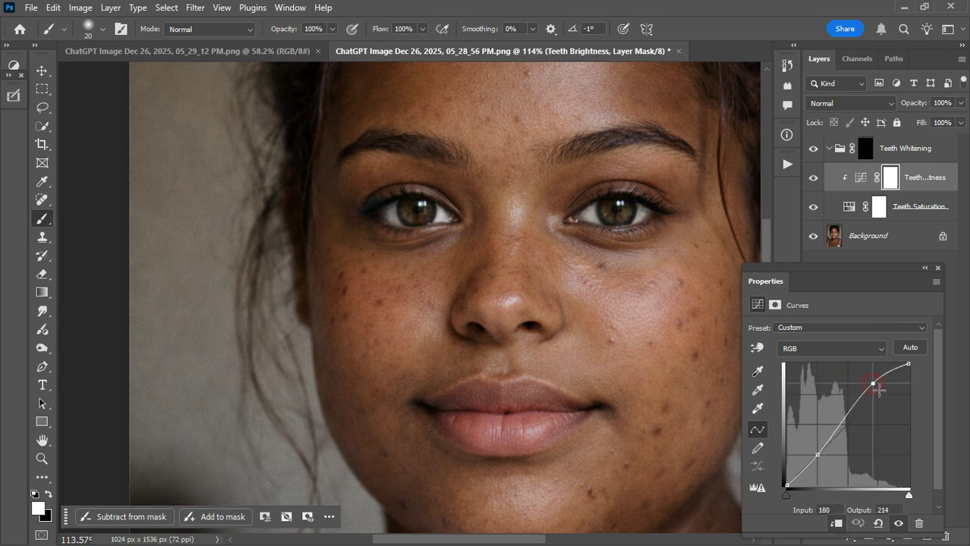
drag(820, 459, 825, 452)
click(938, 268)
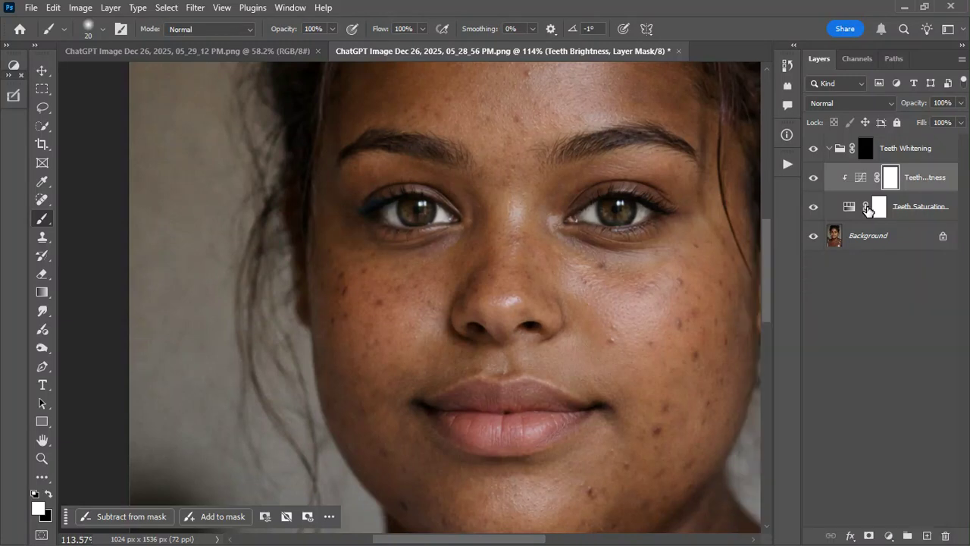
Step: In the Teeth Saturation adjustment, adjust the yellows' lightness and the reds' saturation, and set the master saturation to -27
double_click(858, 206)
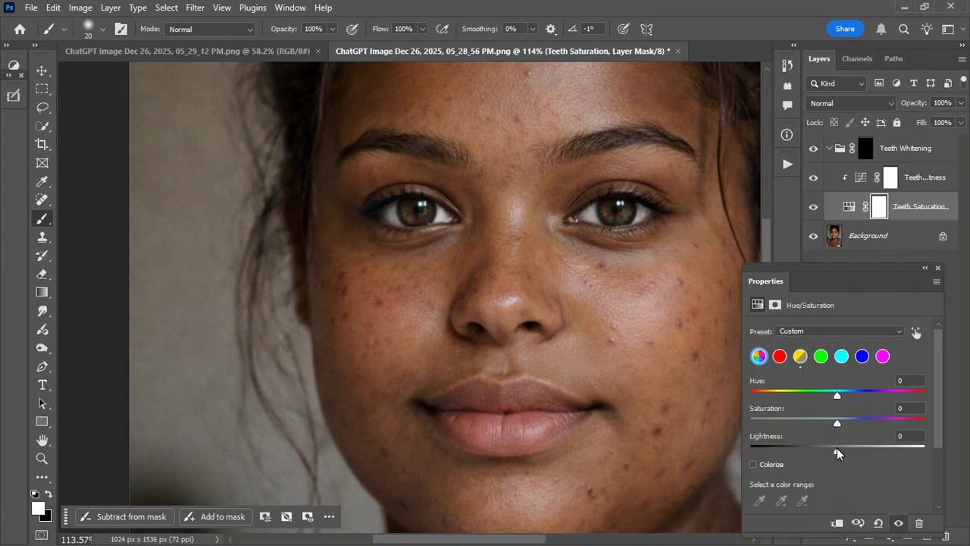
click(800, 358)
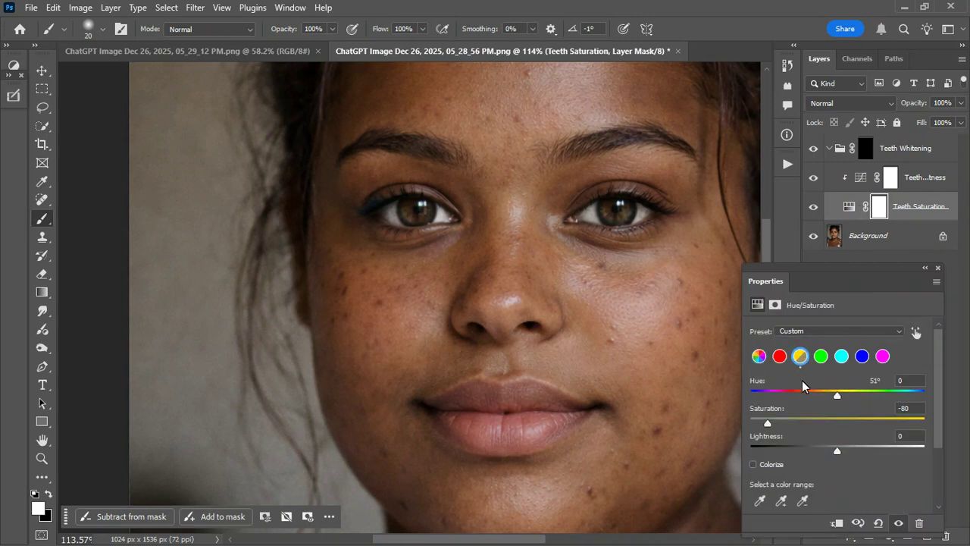
drag(837, 452, 856, 451)
click(781, 357)
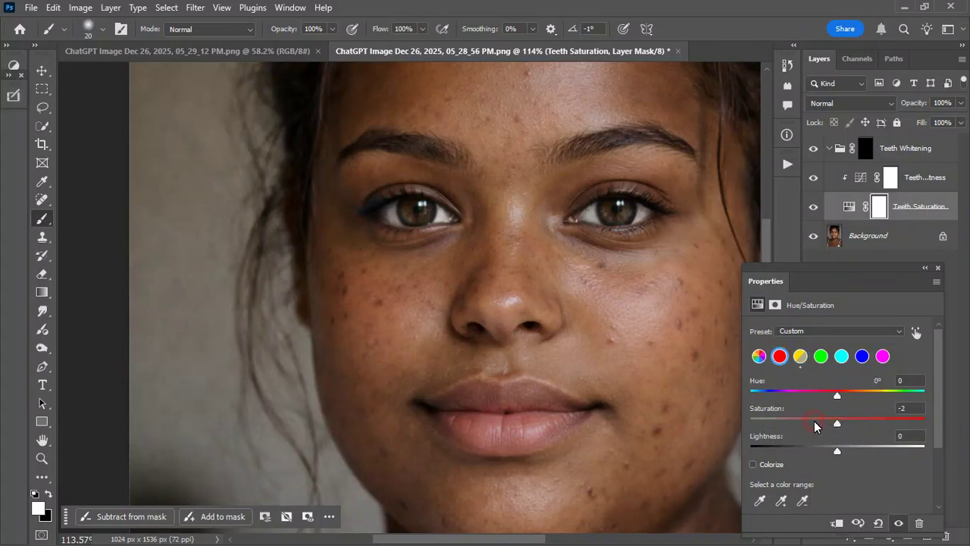
click(759, 357)
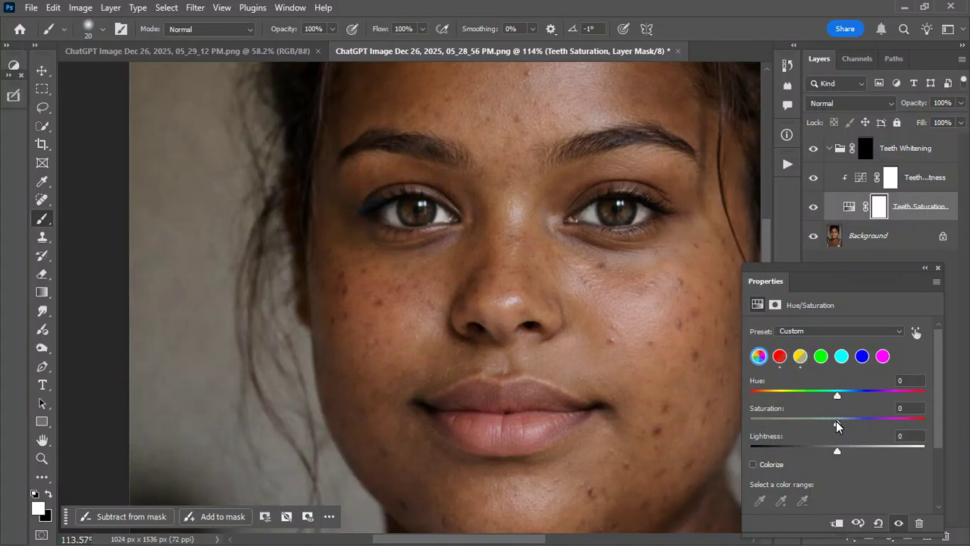
drag(814, 422, 812, 421)
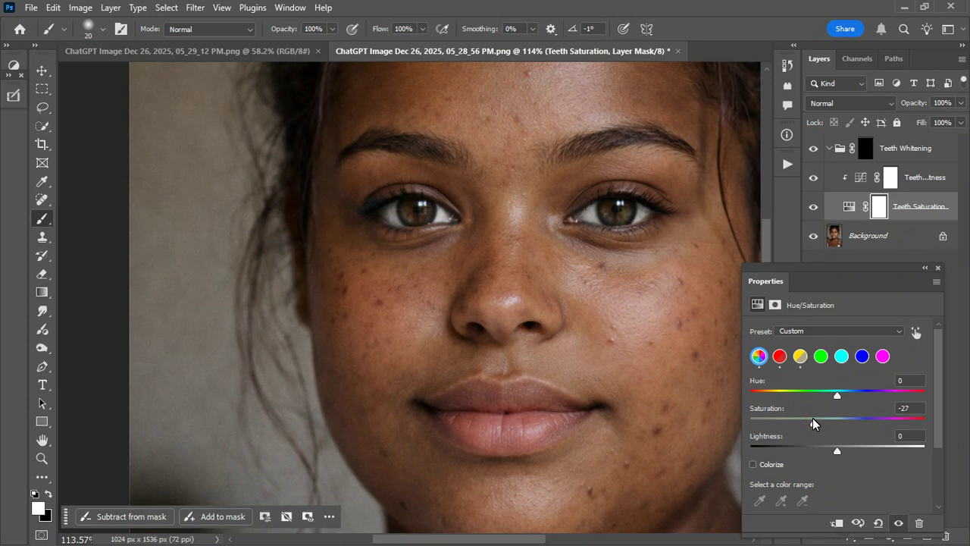
click(939, 268)
Step: Toggle the Teeth Whitening group's visibility to compare the eyes before and after at face view
click(815, 150)
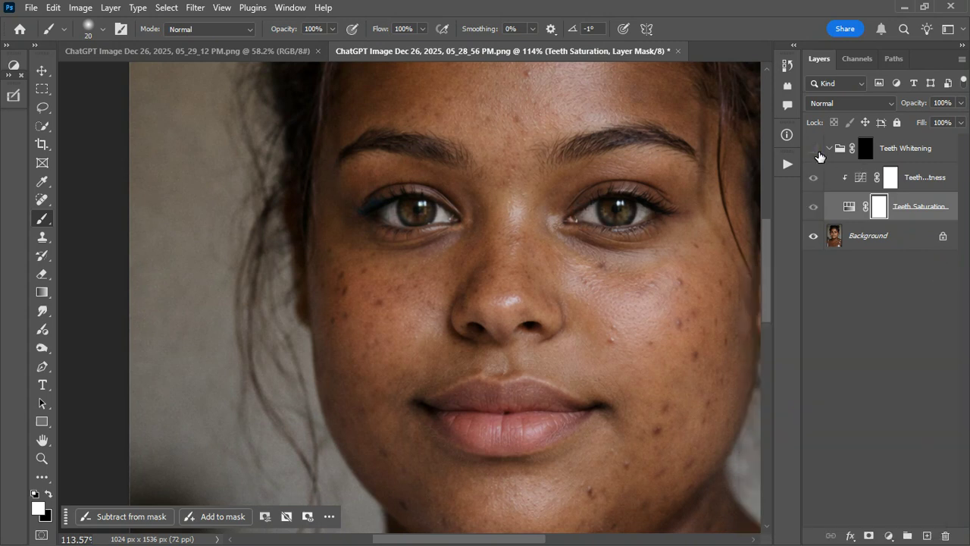
click(815, 149)
scroll(412, 278, down, 4)
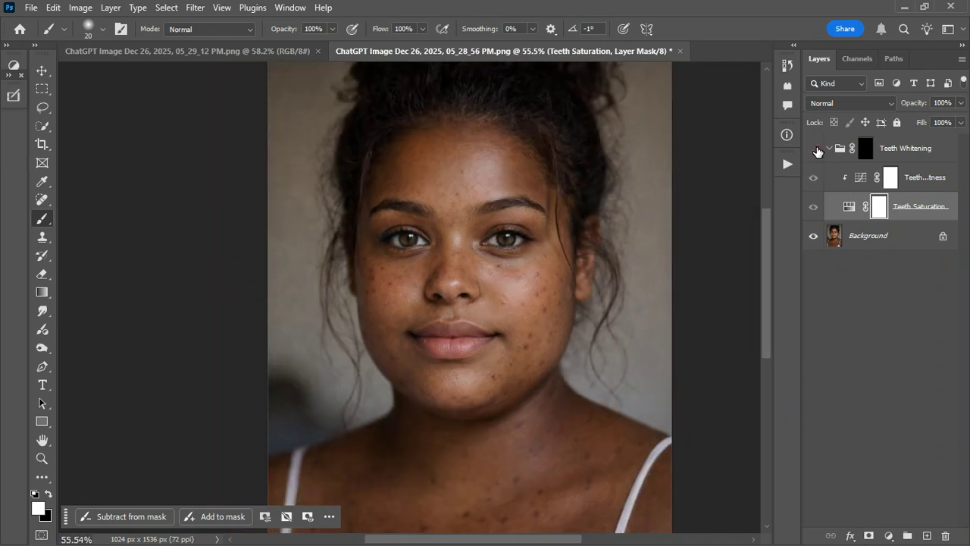
Step: Raise the lower point of the Teeth Brightness curve to input 66, output 83, and collapse the Teeth Whitening group
double_click(863, 177)
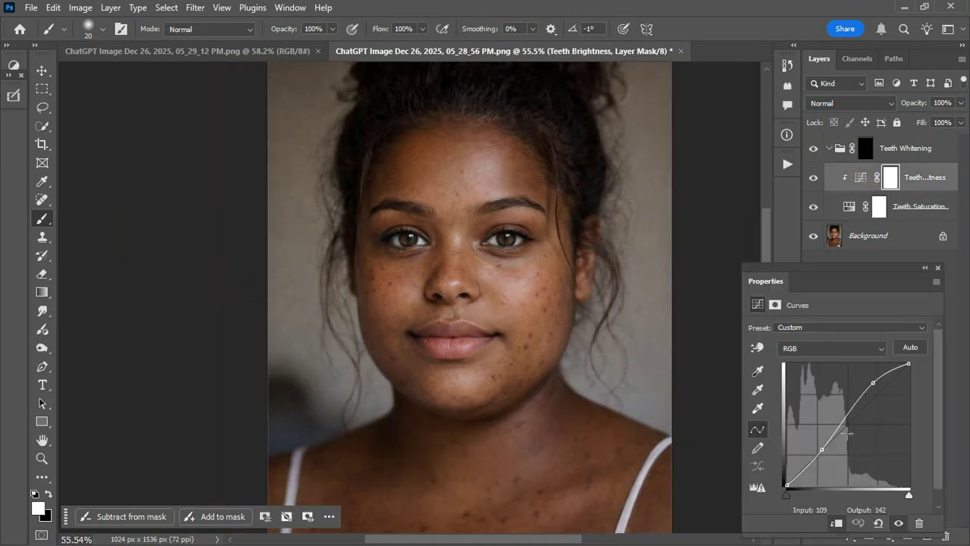
drag(821, 449, 820, 447)
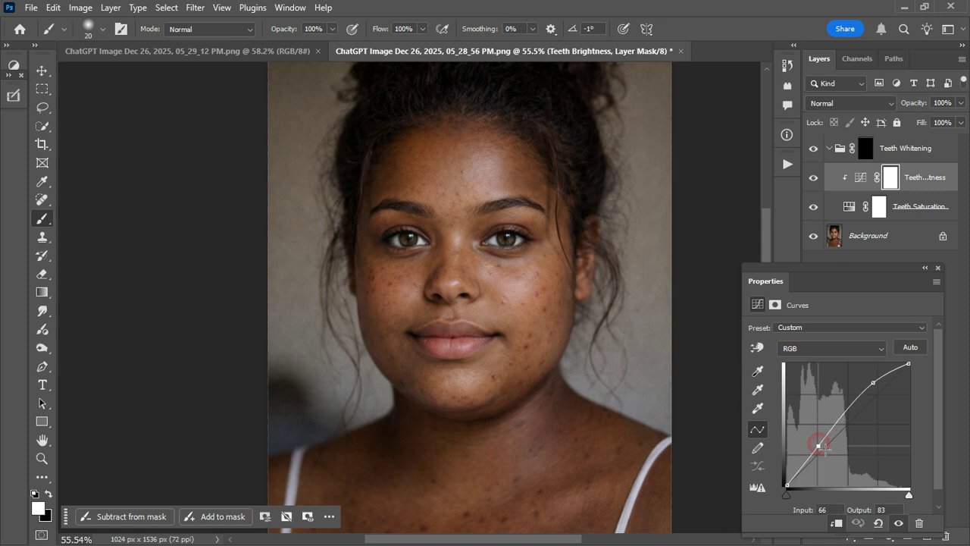
click(939, 269)
click(829, 147)
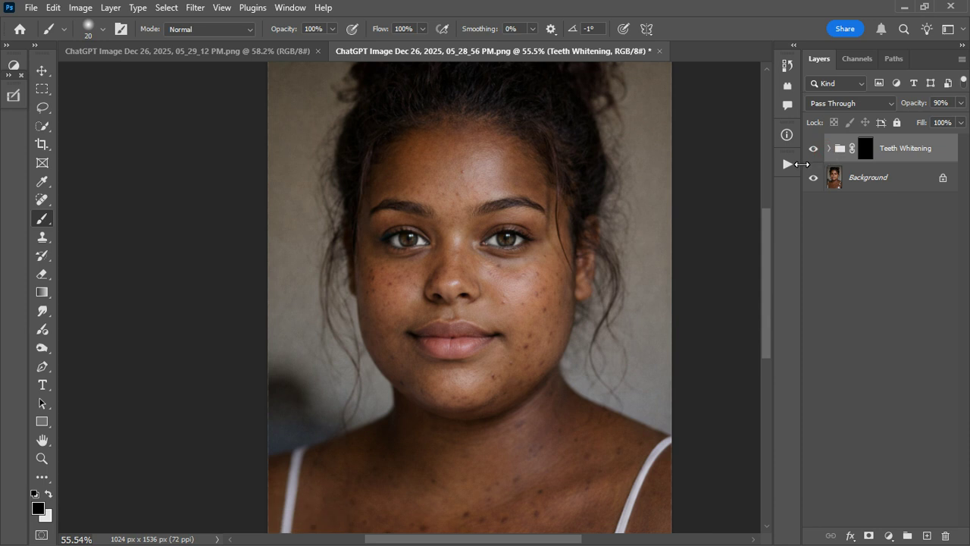
Step: Show the list of actions and convert the locked Background into a regular editable layer, keeping the default layer options
click(786, 164)
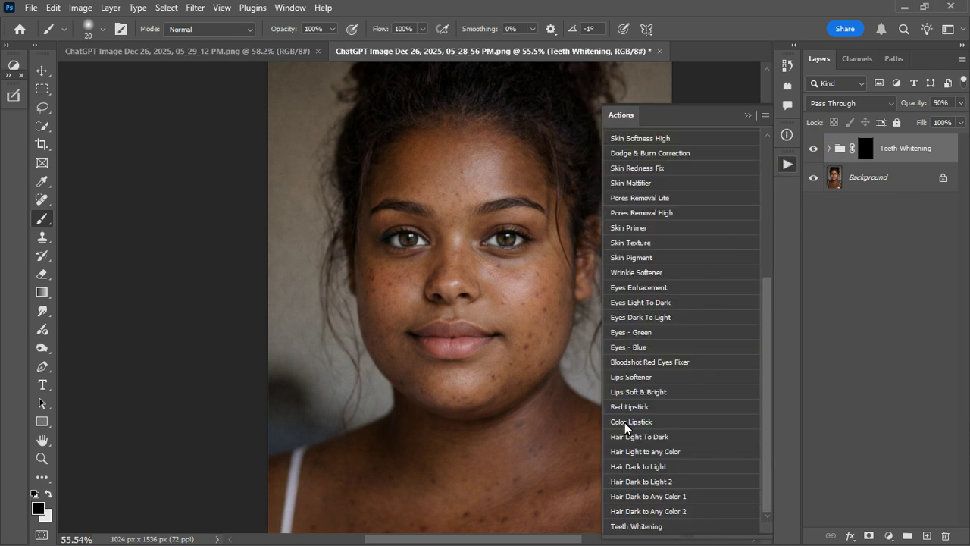
scroll(641, 498, up, 4)
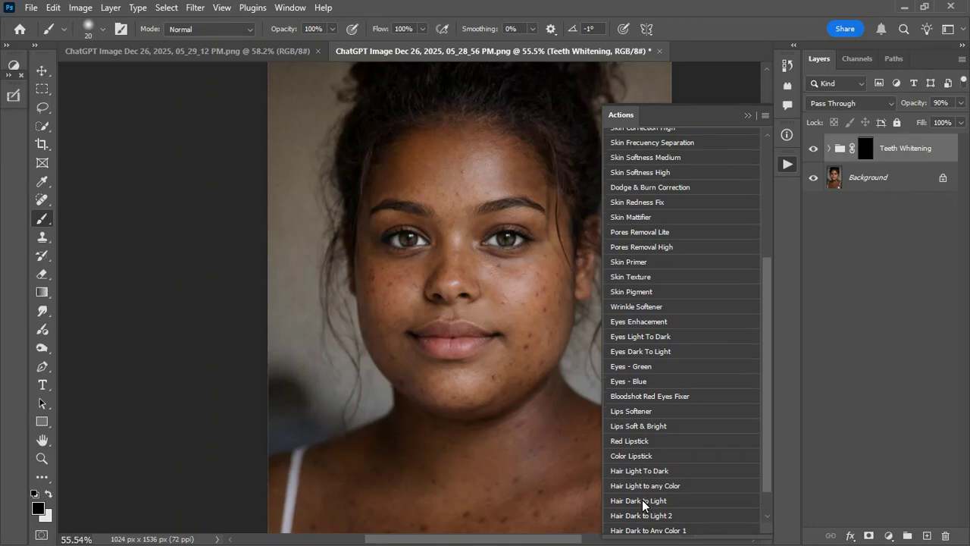
scroll(644, 495, up, 1)
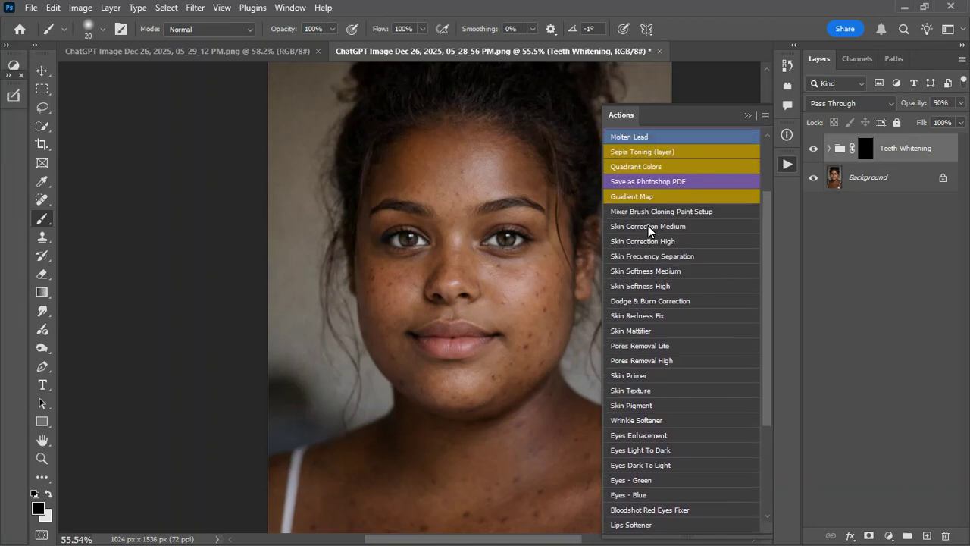
click(895, 182)
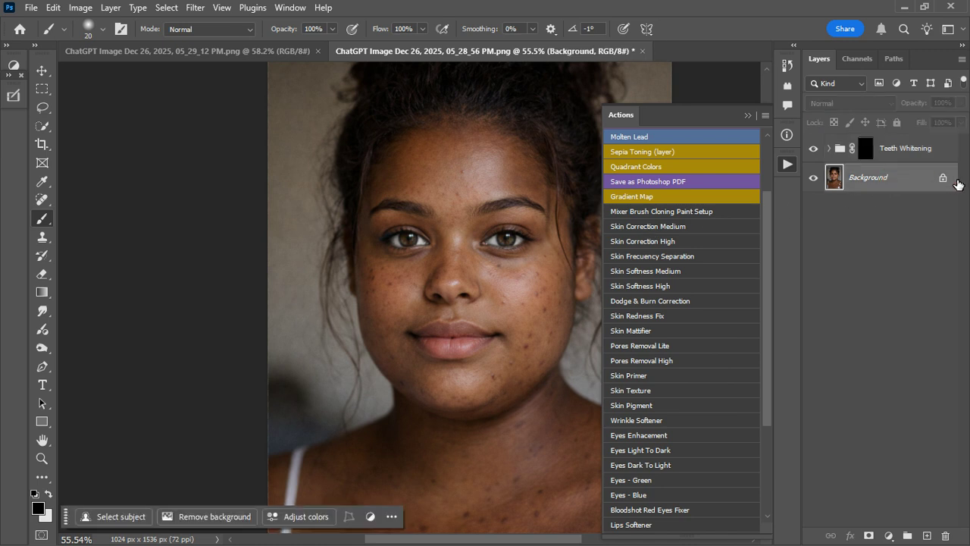
double_click(949, 185)
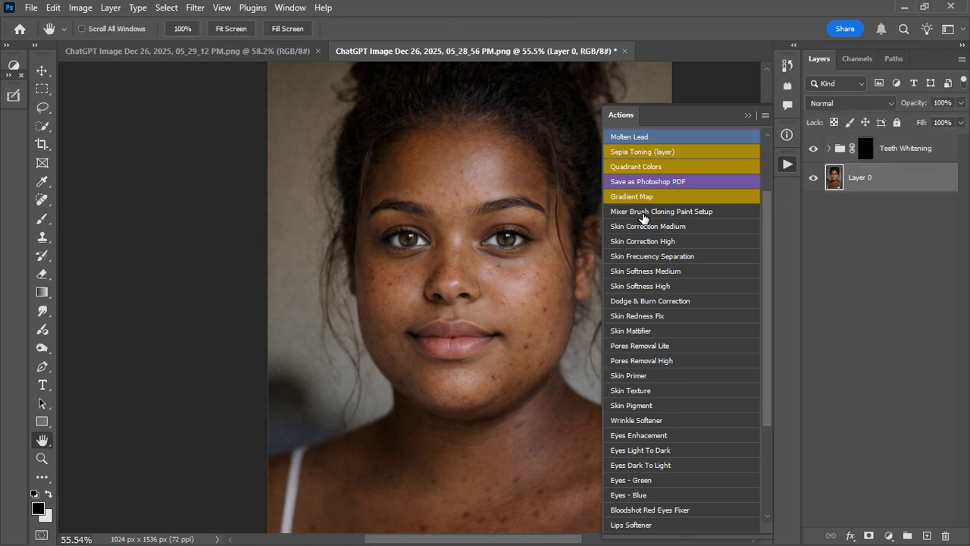
click(902, 131)
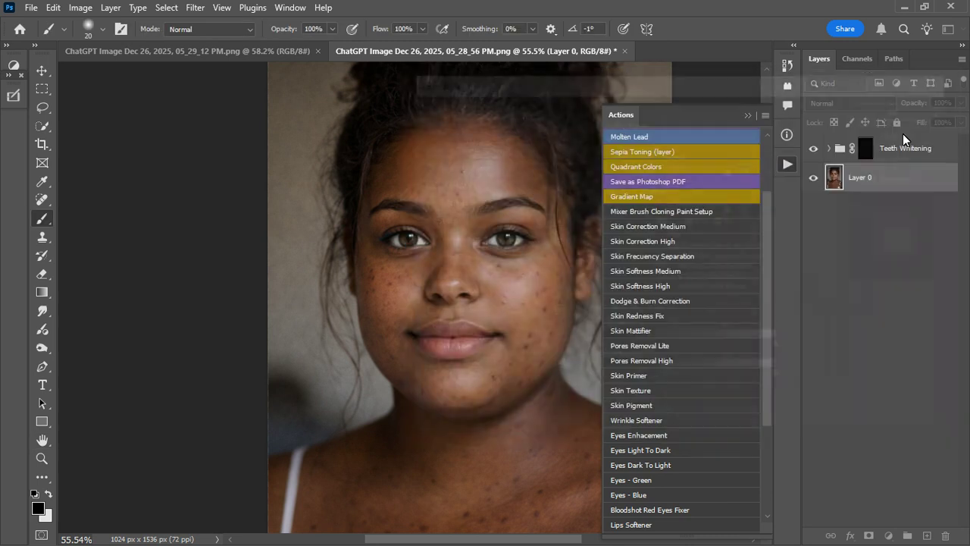
Step: Run the Dodge & Burn Correction action on the portrait layer and continue past its painting instruction
scroll(654, 252, down, 5)
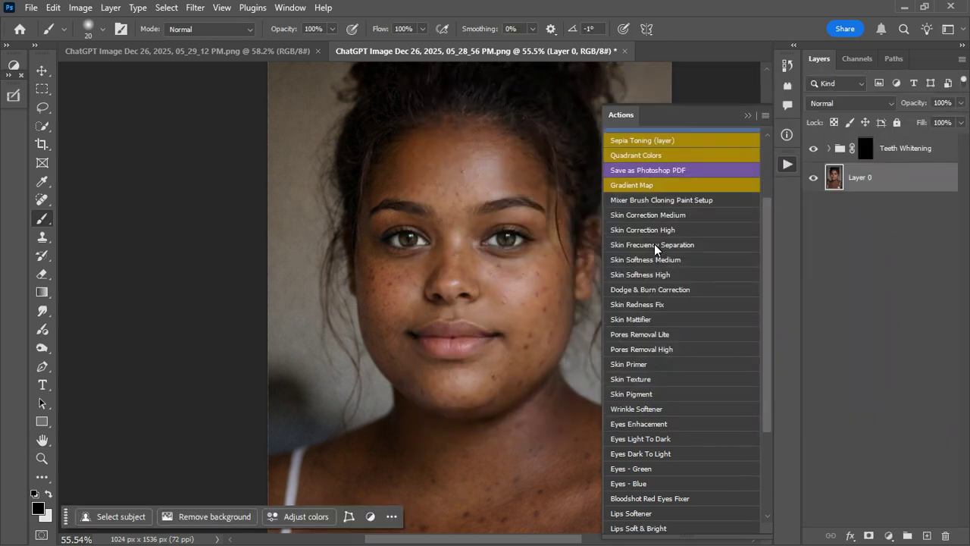
scroll(634, 453, up, 2)
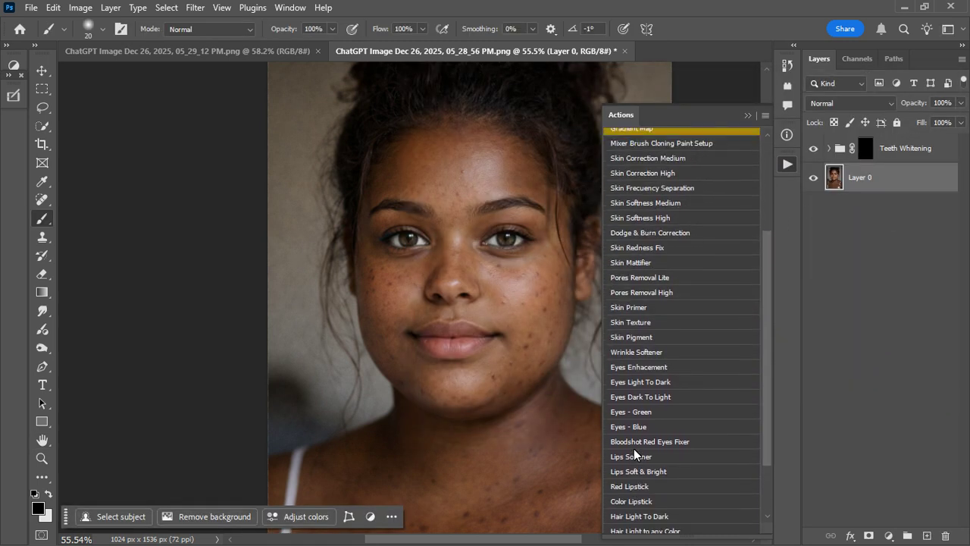
click(638, 234)
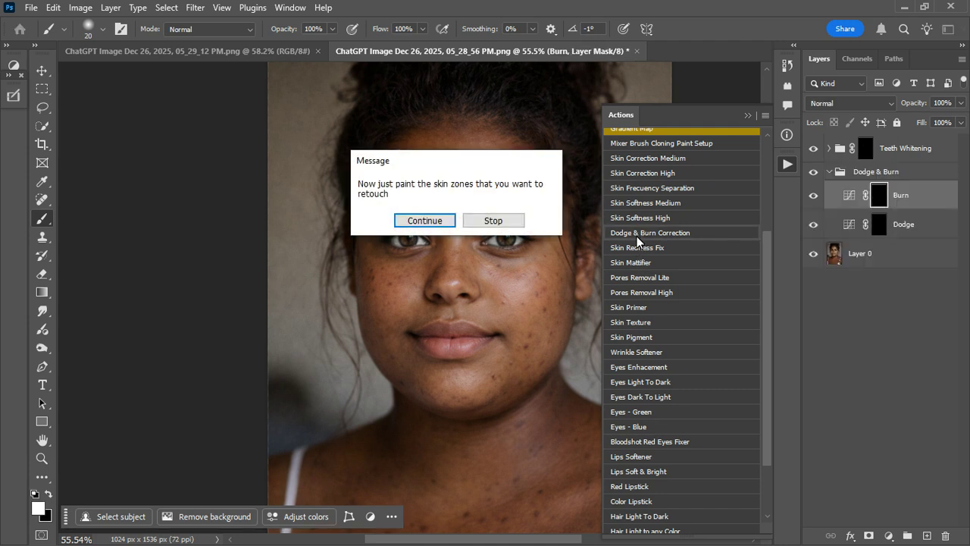
click(422, 220)
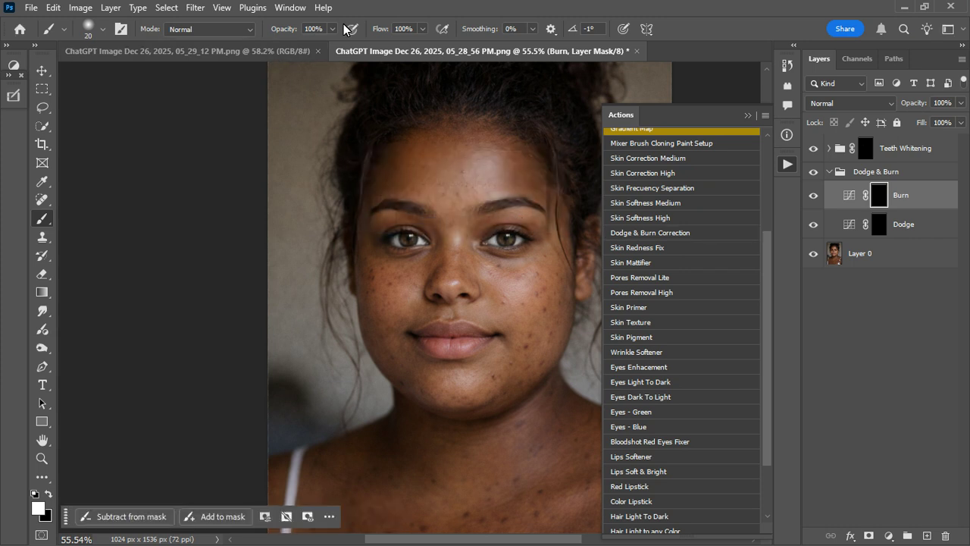
Step: Reduce the brush flow to 9% for painting on the face
click(422, 29)
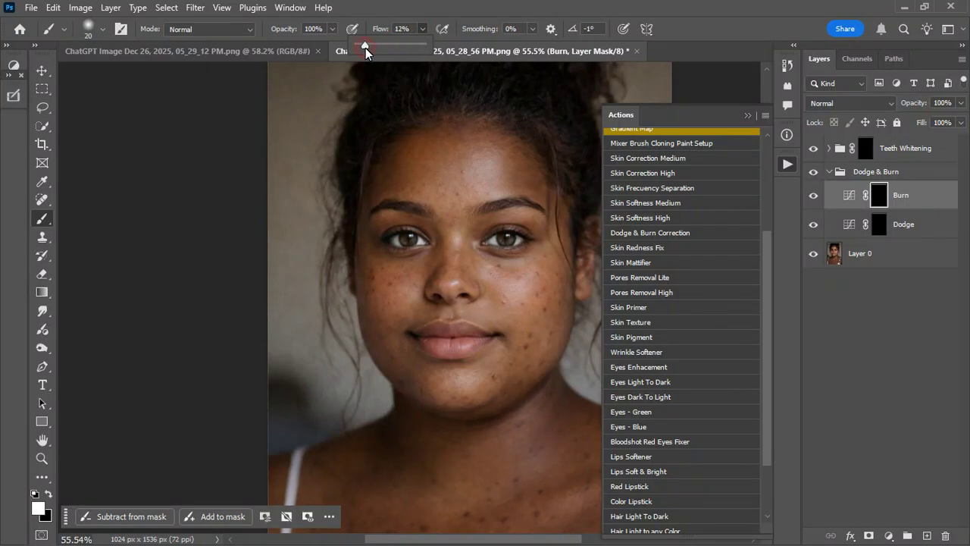
drag(364, 48, 362, 47)
scroll(458, 305, up, 1)
scroll(460, 303, up, 1)
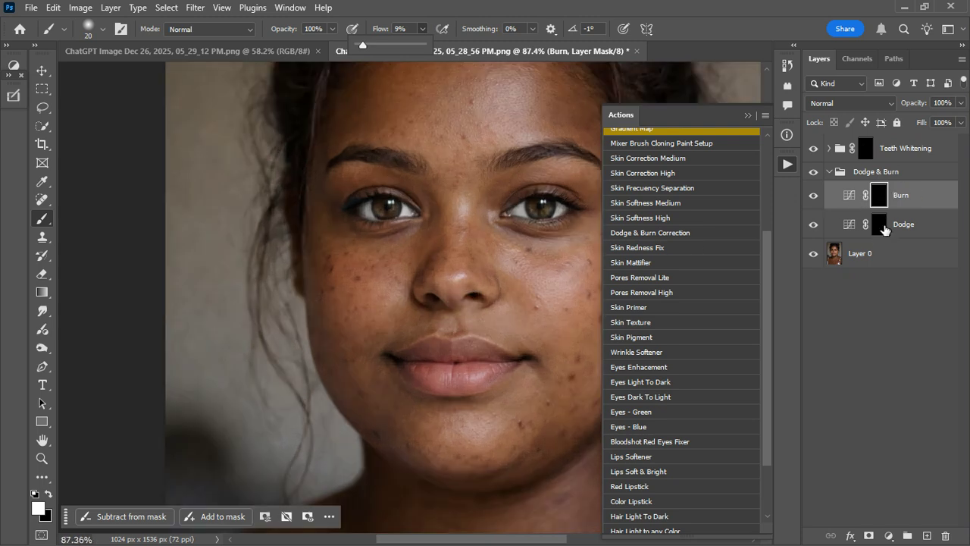
Step: On the Dodge mask, set the brush flow to 100% and size to 40, and paint white highlights along the bridge and tip of the nose
click(881, 223)
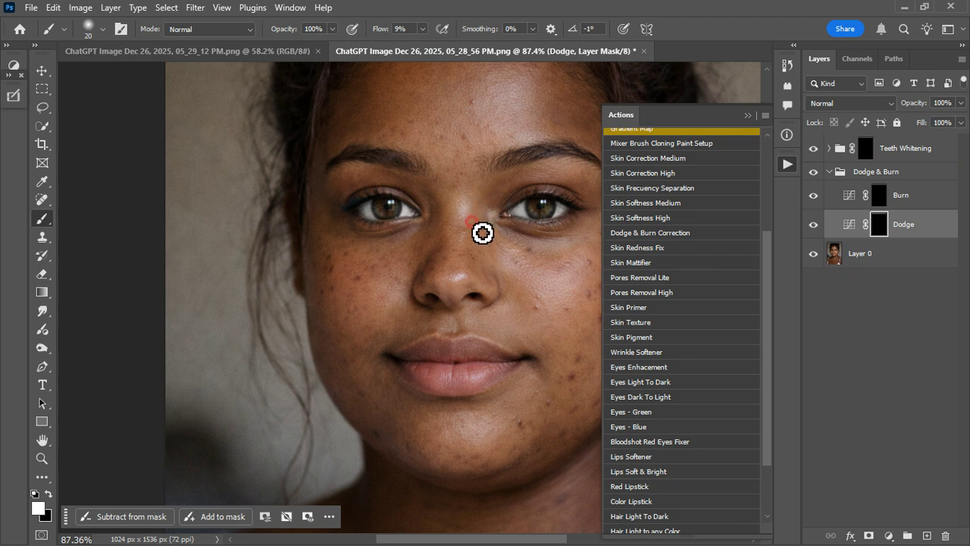
click(420, 32)
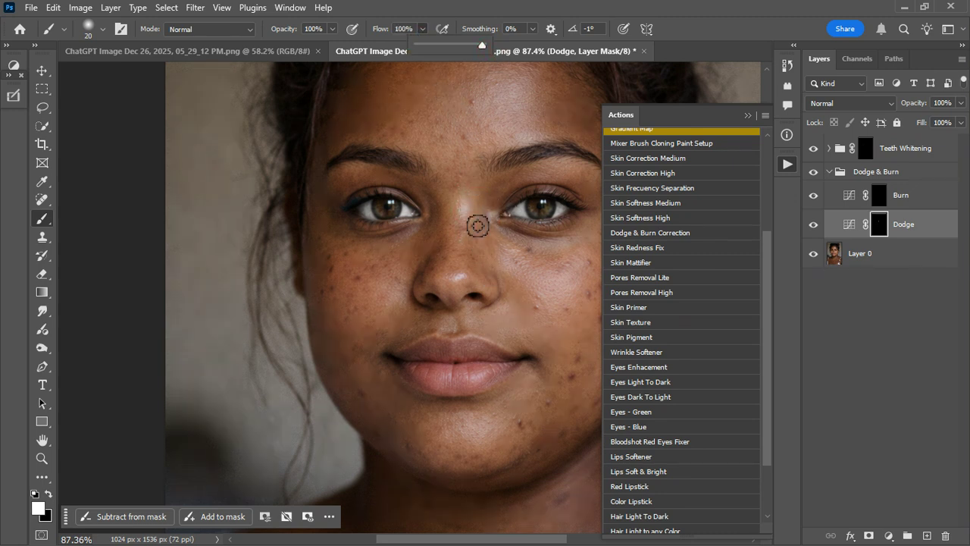
click(476, 225)
key(bracketright)
key(bracketright)
drag(460, 216, 474, 190)
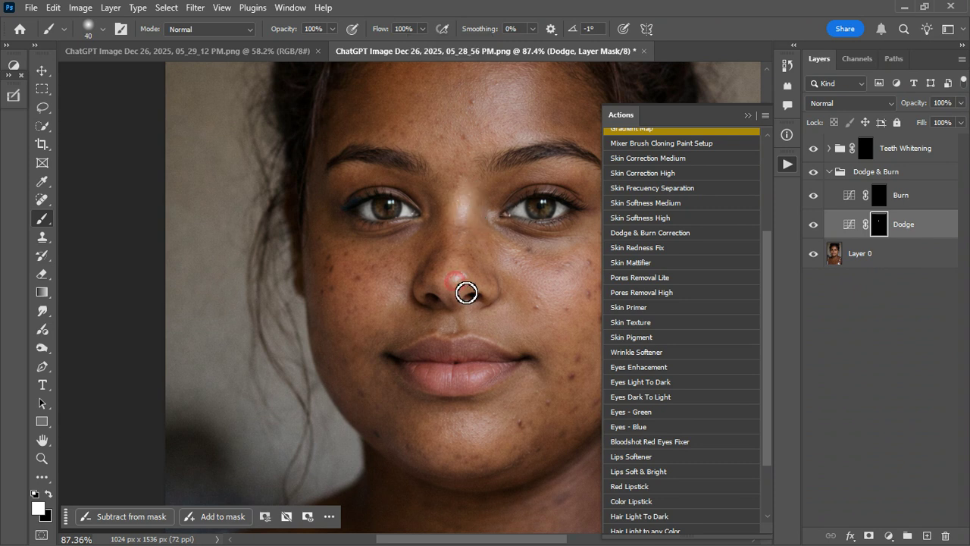
drag(463, 287, 478, 177)
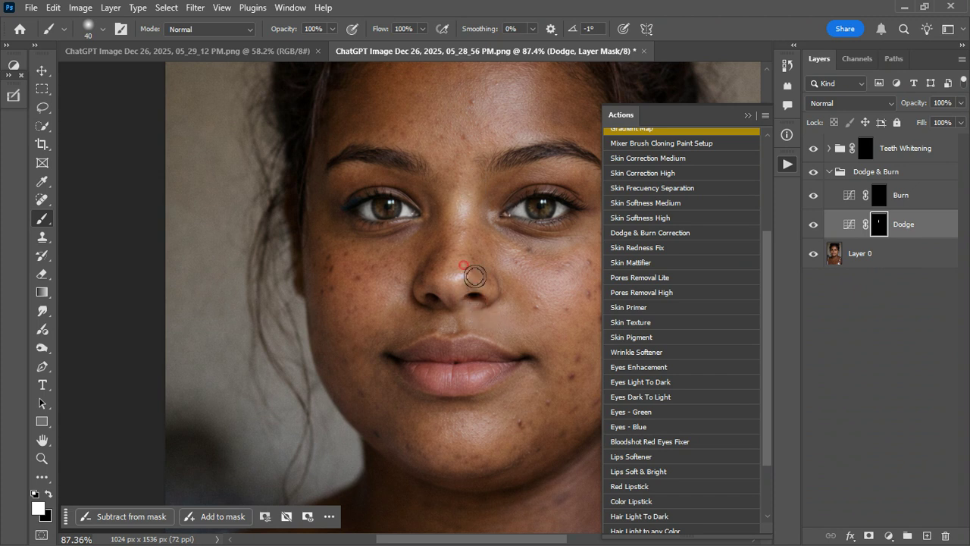
Step: Paint white on the Burn mask around the sides of the nose, and on the Dodge mask over the chin
click(879, 197)
mouse_move(496, 278)
mouse_down()
mouse_move(501, 311)
mouse_move(474, 294)
mouse_move(430, 217)
mouse_move(437, 201)
mouse_move(443, 271)
mouse_move(412, 307)
mouse_up()
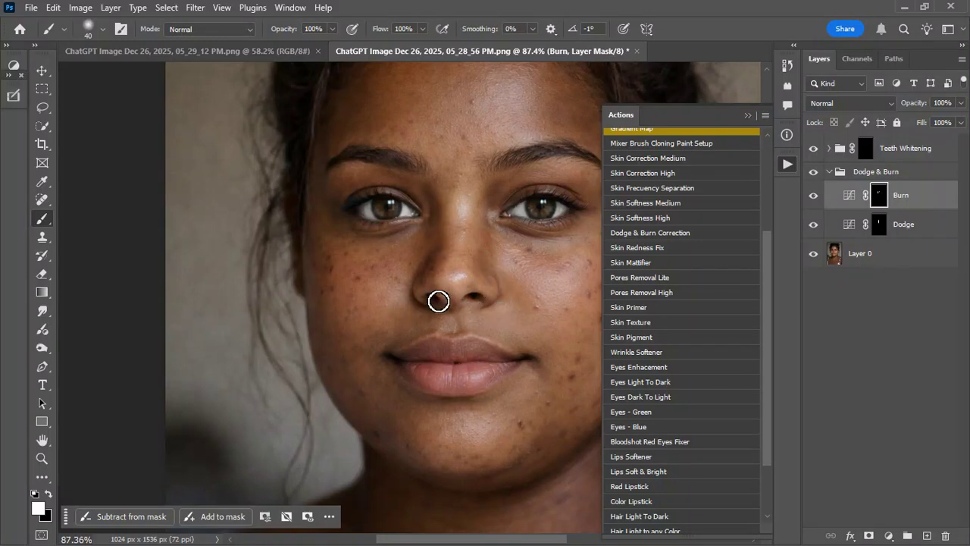
scroll(364, 278, down, 1)
scroll(422, 266, up, 3)
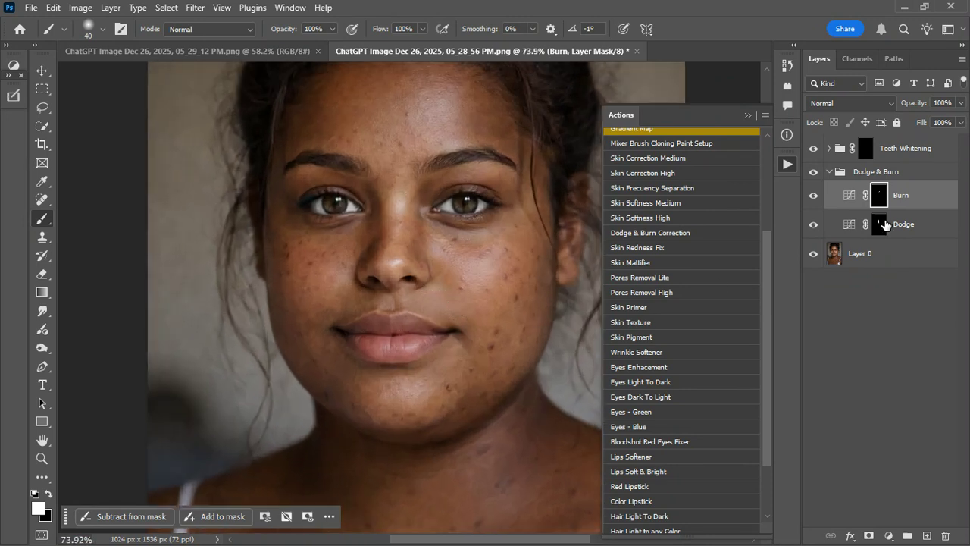
click(878, 224)
mouse_move(403, 396)
mouse_down()
mouse_move(413, 424)
mouse_move(428, 397)
mouse_move(451, 426)
mouse_up()
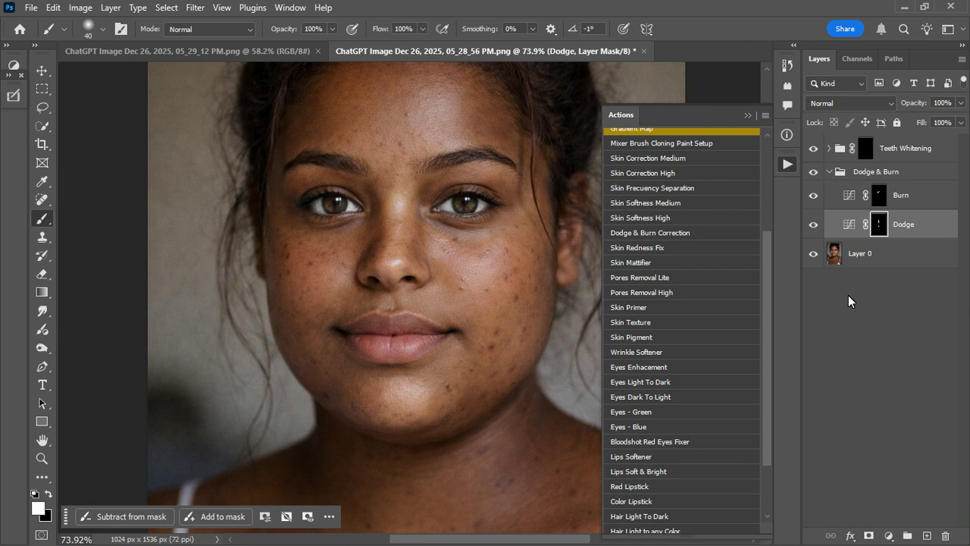
Step: Enlarge the brush to 70 and paint white on the Burn mask along both cheek edges and the jawline
click(879, 196)
key(bracketright)
key(bracketright)
mouse_move(276, 265)
mouse_down()
mouse_move(288, 268)
mouse_move(340, 396)
mouse_move(390, 444)
mouse_up()
key(bracketright)
mouse_move(556, 244)
mouse_down()
mouse_move(524, 370)
mouse_move(457, 434)
mouse_up()
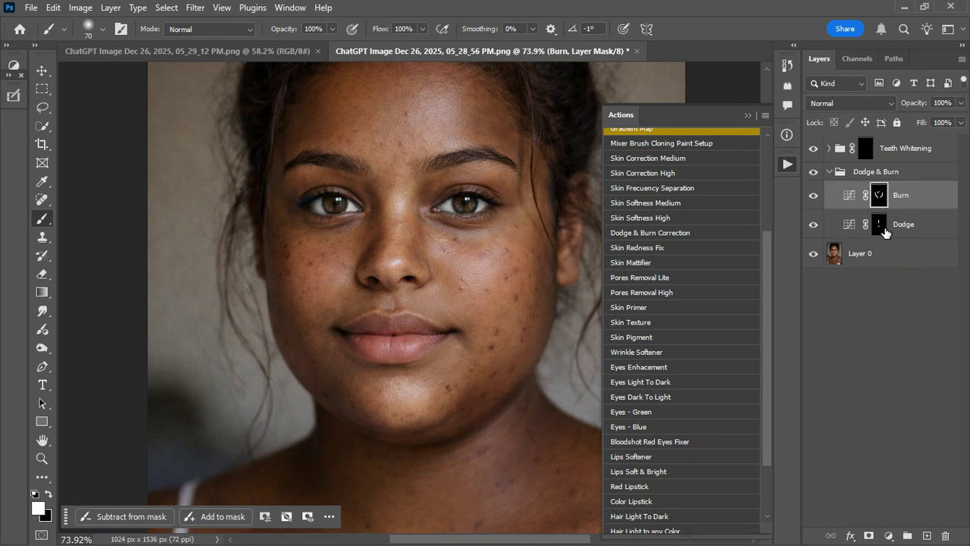
Step: Paint white on the Dodge mask to highlight the forehead and the cheeks below the eyes
click(879, 225)
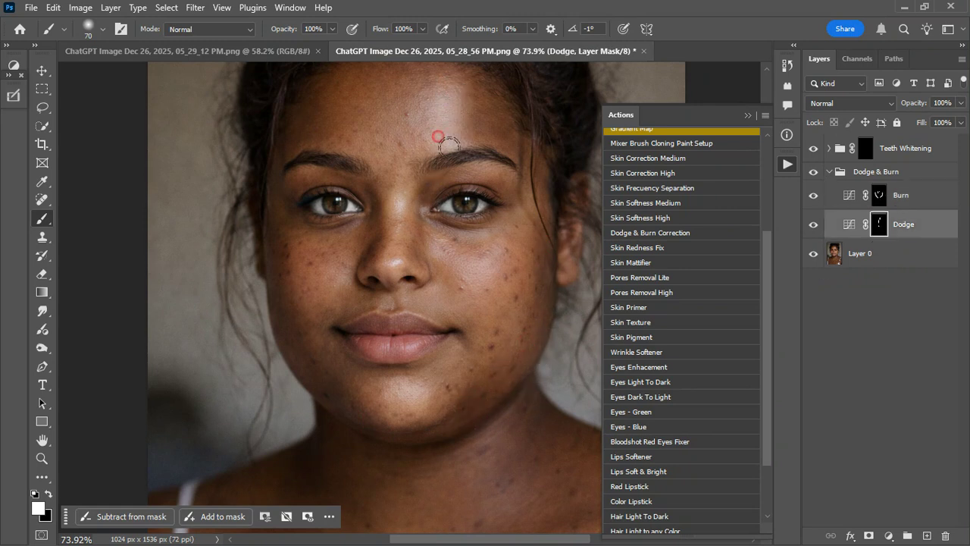
scroll(402, 210, down, 1)
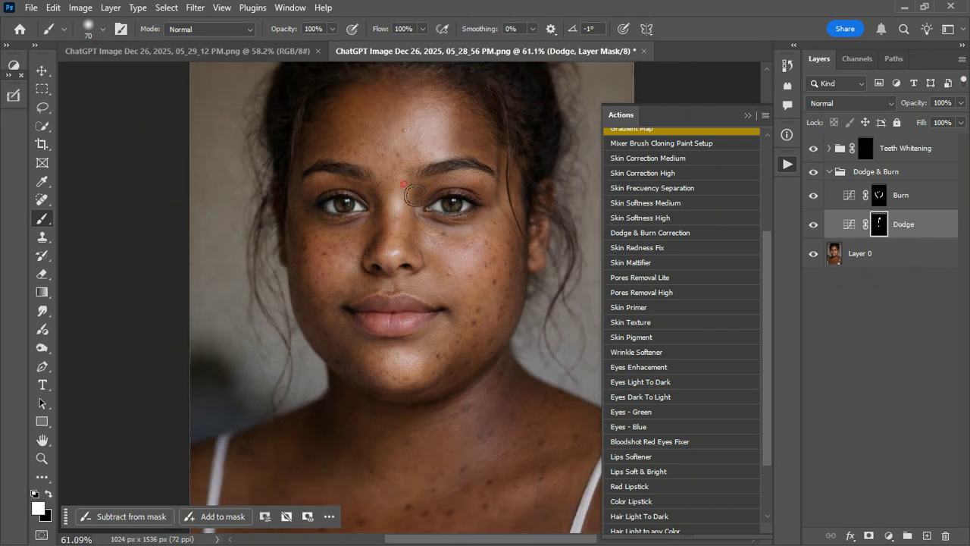
mouse_move(397, 272)
mouse_down()
mouse_move(474, 292)
mouse_move(476, 265)
mouse_up()
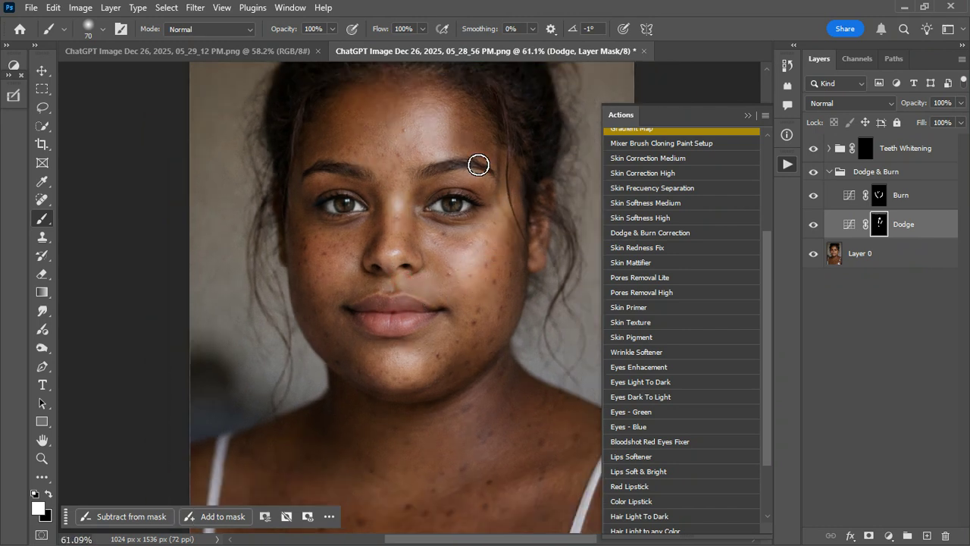
scroll(476, 306, down, 1)
scroll(476, 305, down, 2)
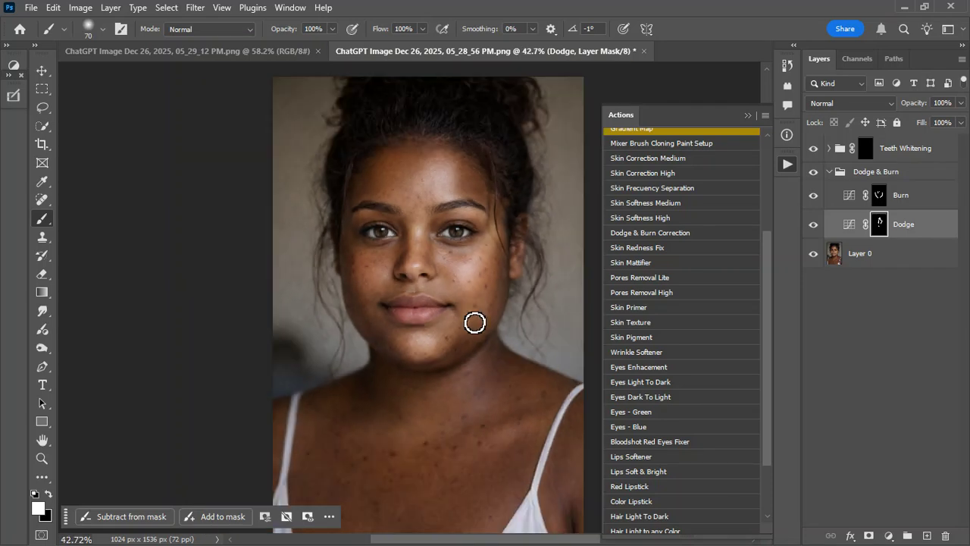
scroll(356, 291, up, 2)
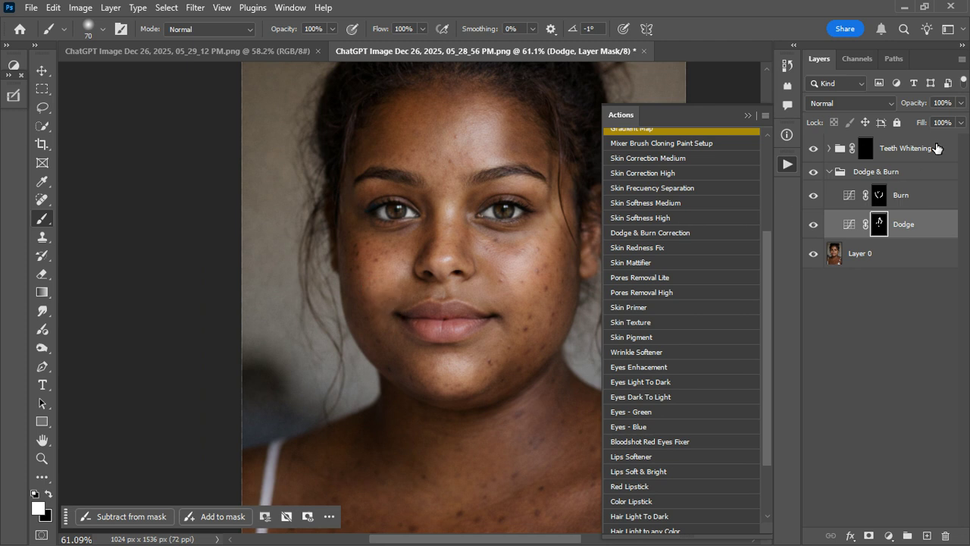
Step: Collapse the Dodge & Burn group and toggle its visibility to compare the face before and after
click(828, 172)
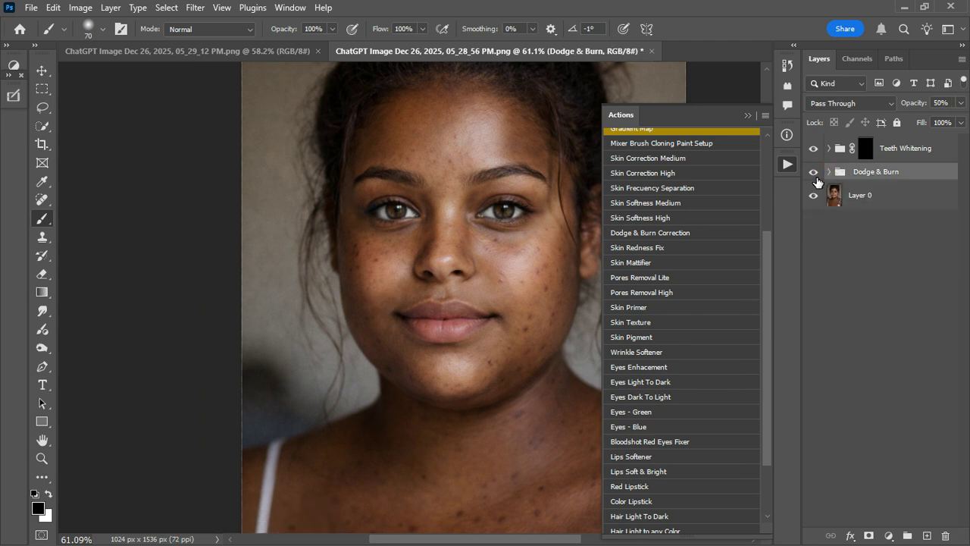
click(814, 172)
scroll(432, 258, down, 3)
click(815, 174)
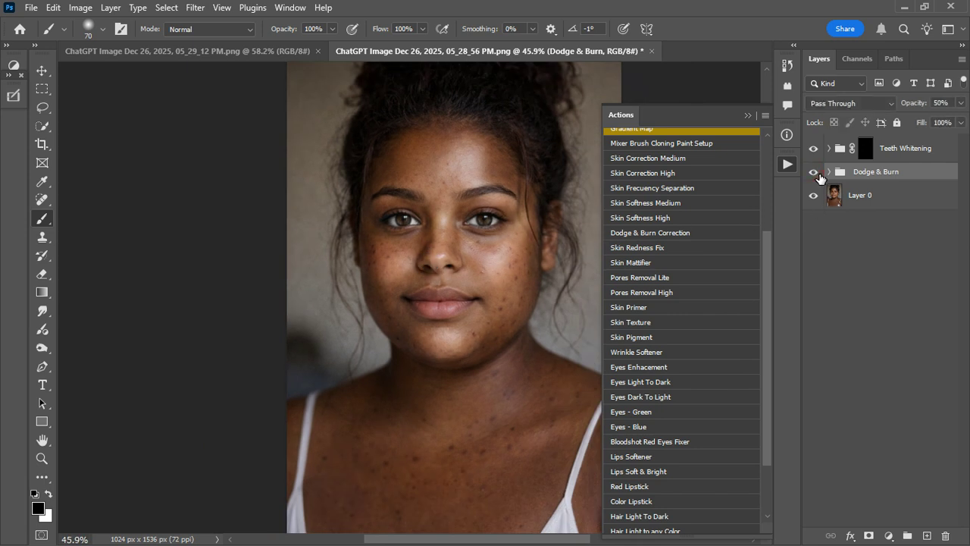
click(814, 173)
click(816, 174)
scroll(470, 214, up, 2)
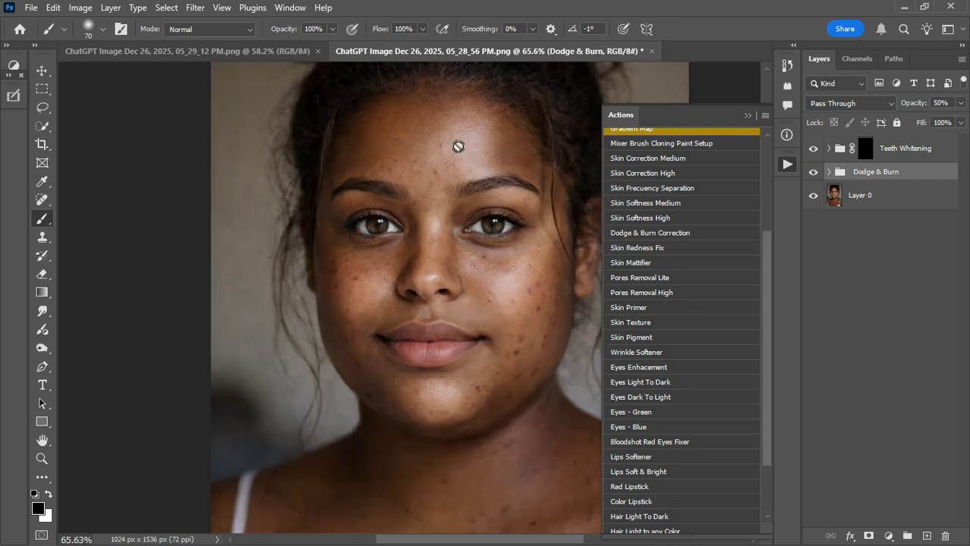
Step: Run the Skin Frecuency Separation action on the portrait layer and continue past its message
click(901, 206)
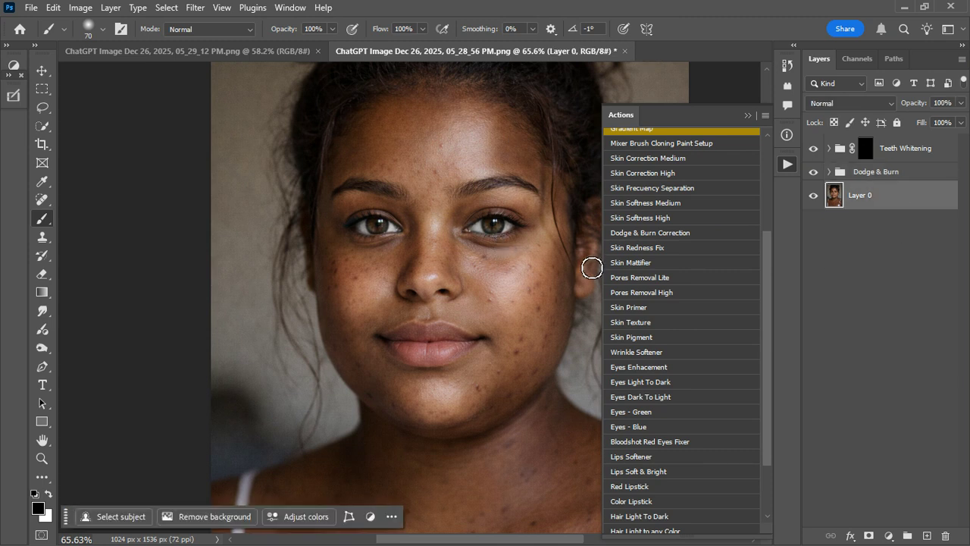
click(643, 189)
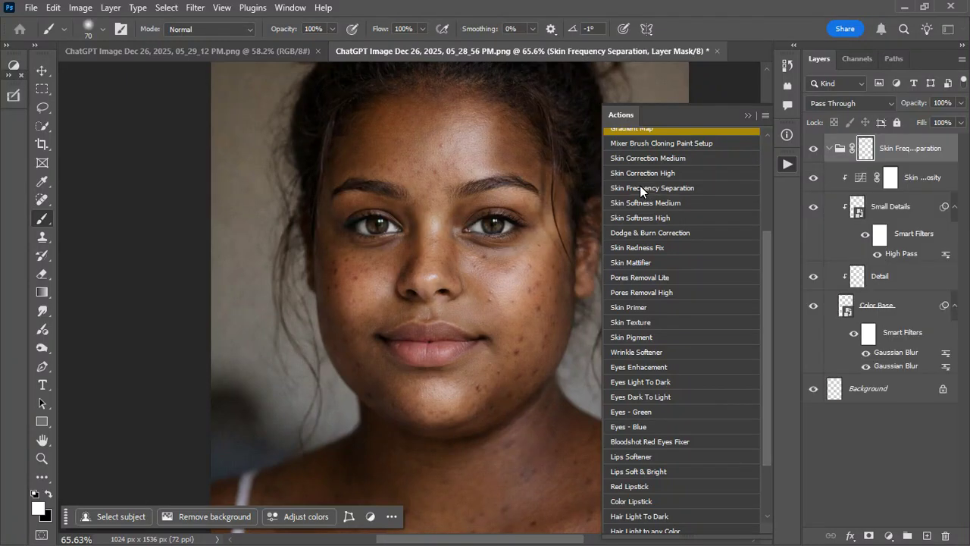
click(432, 221)
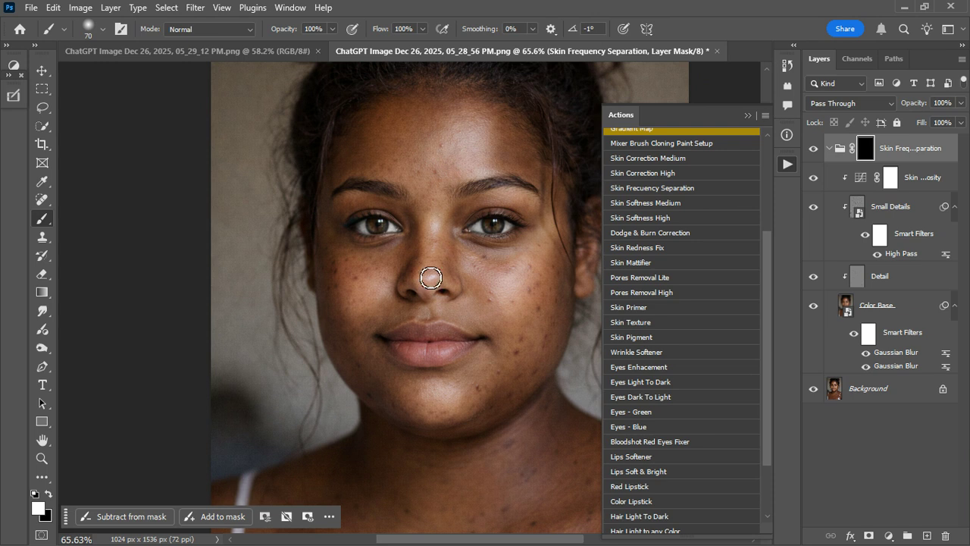
scroll(446, 238, down, 2)
scroll(446, 238, down, 3)
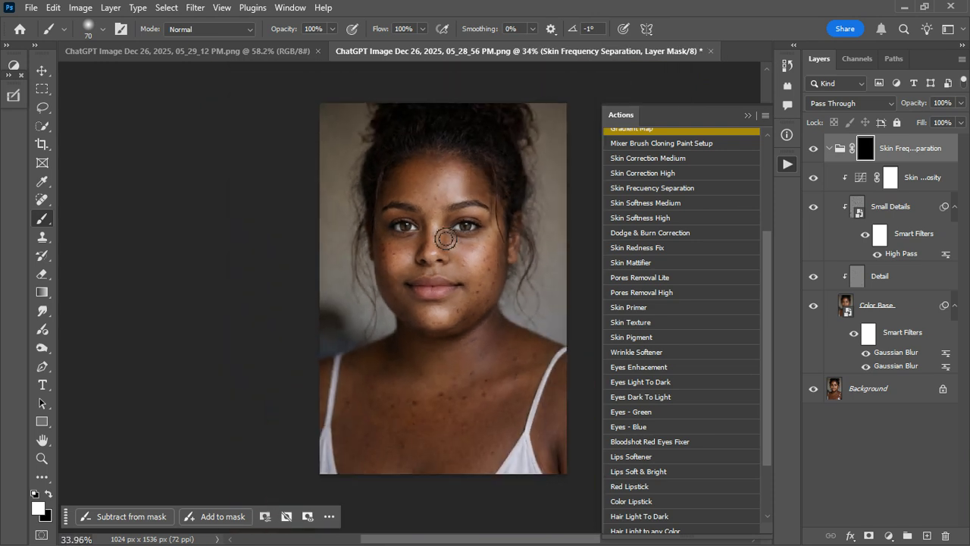